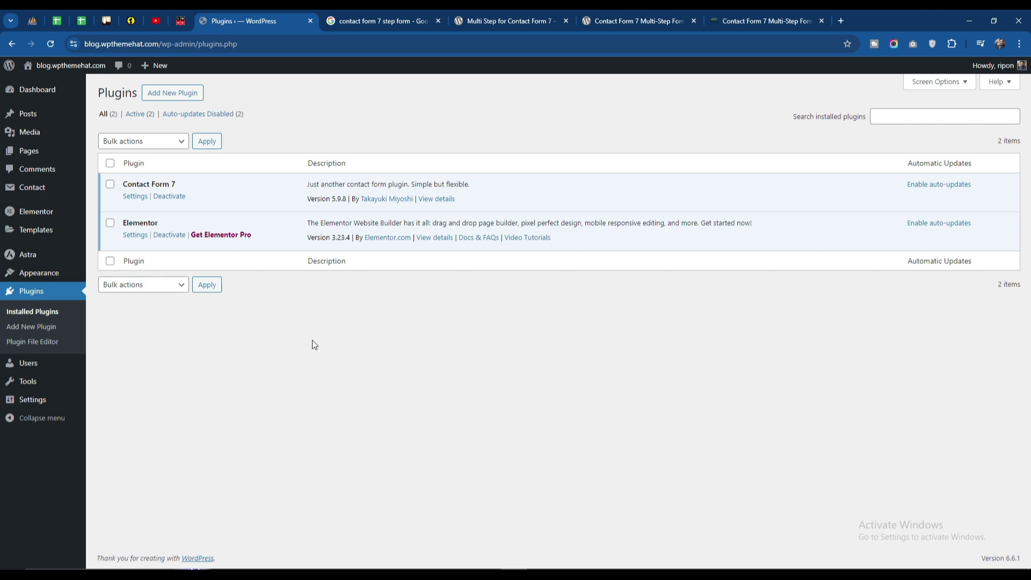
Step: Compare the Multi Step for Contact Form 7 and Contact Form 7 Multi-Step Forms plugin pages and demos
click(457, 17)
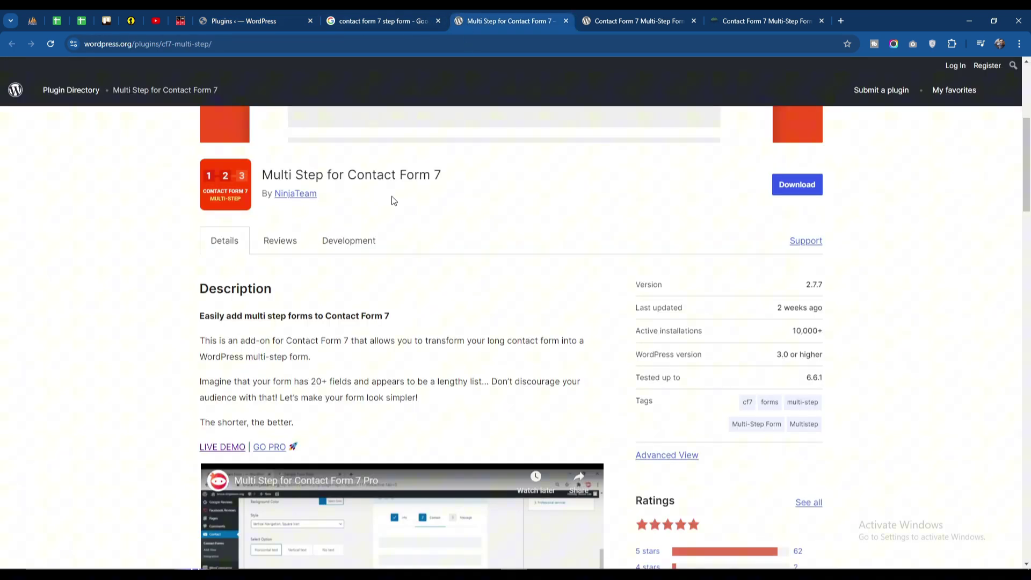
scroll(398, 258, up, 5)
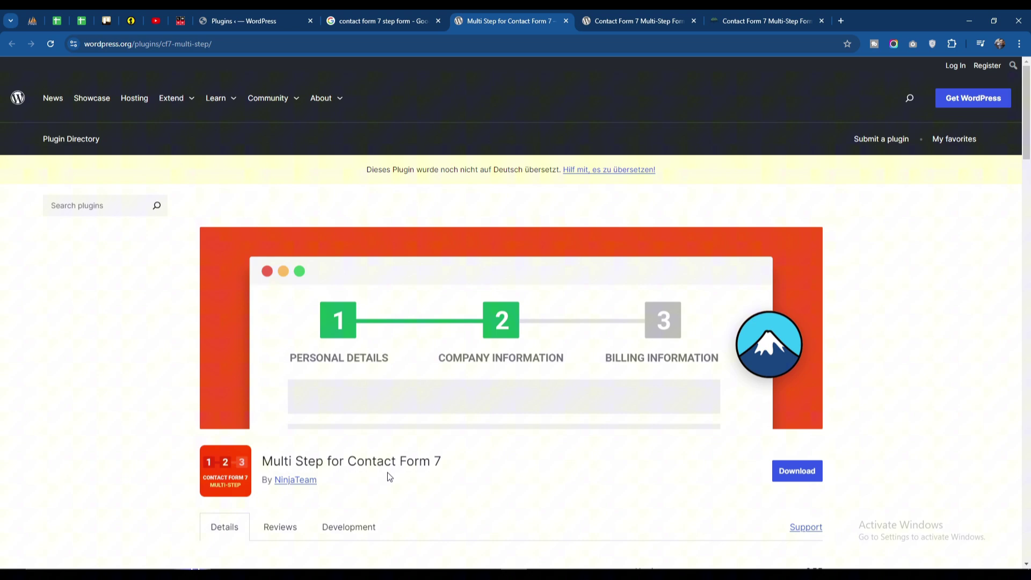
click(739, 10)
click(668, 11)
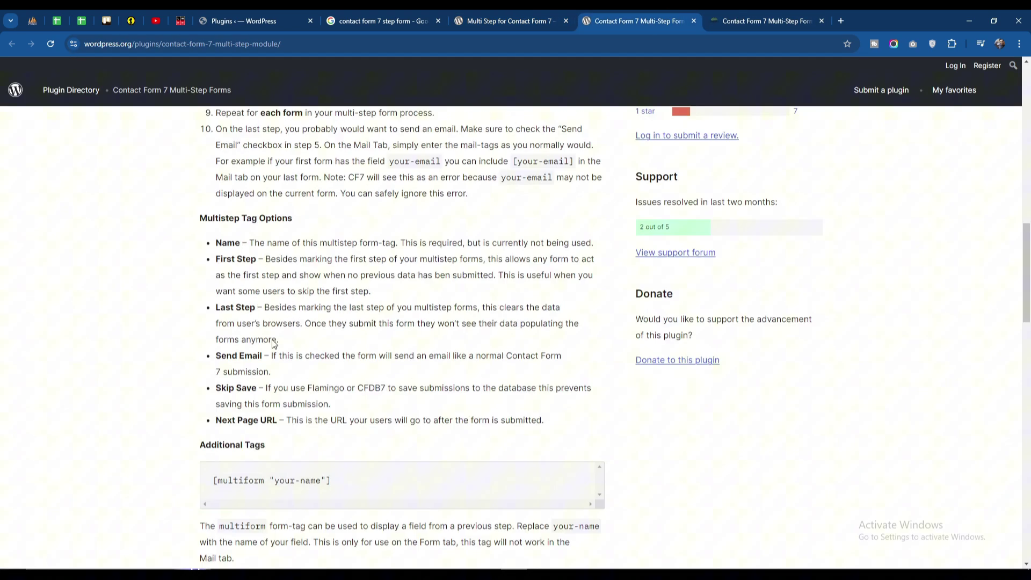
scroll(273, 344, up, 15)
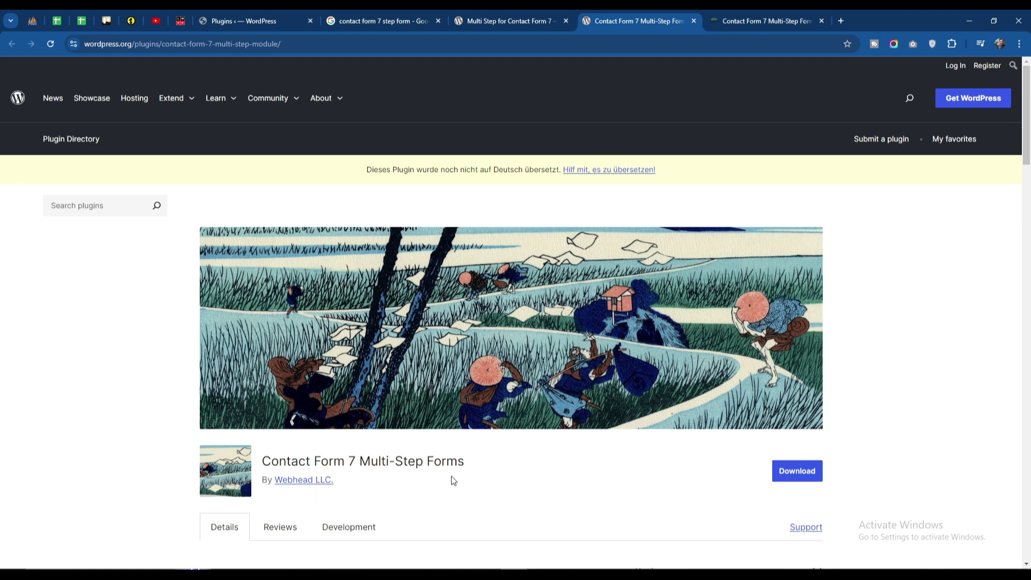
scroll(453, 466, down, 3)
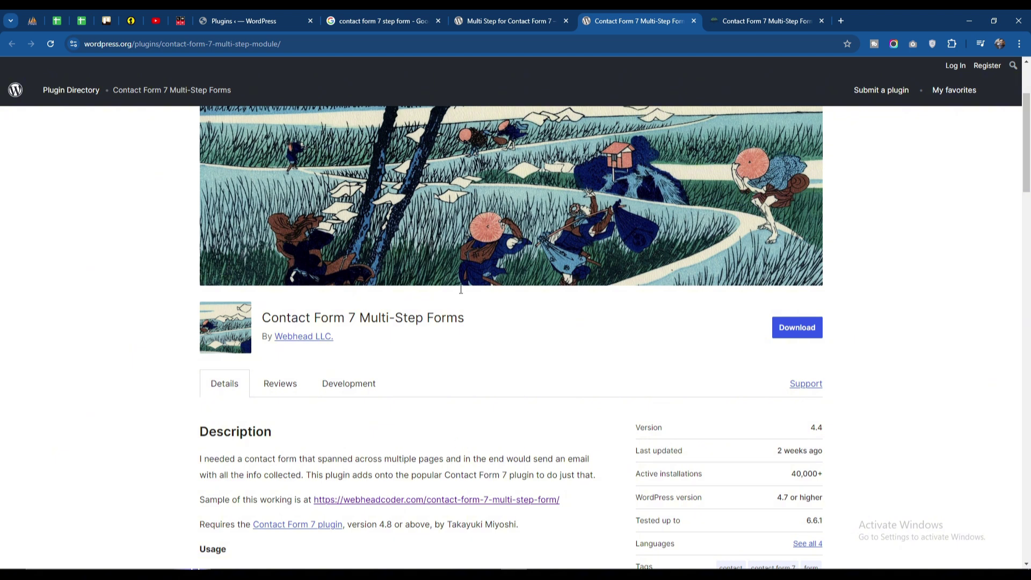
click(516, 18)
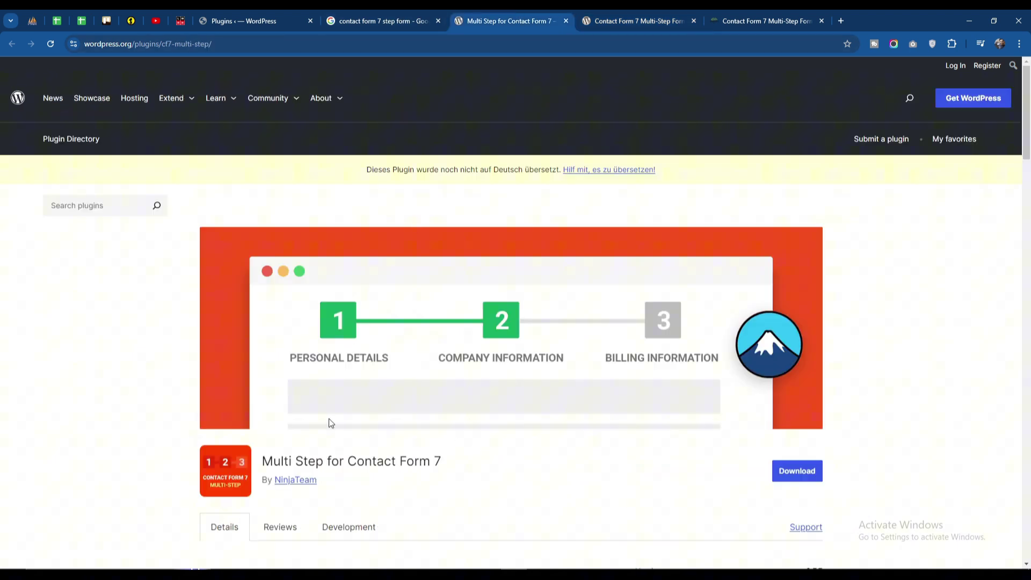
scroll(329, 423, down, 3)
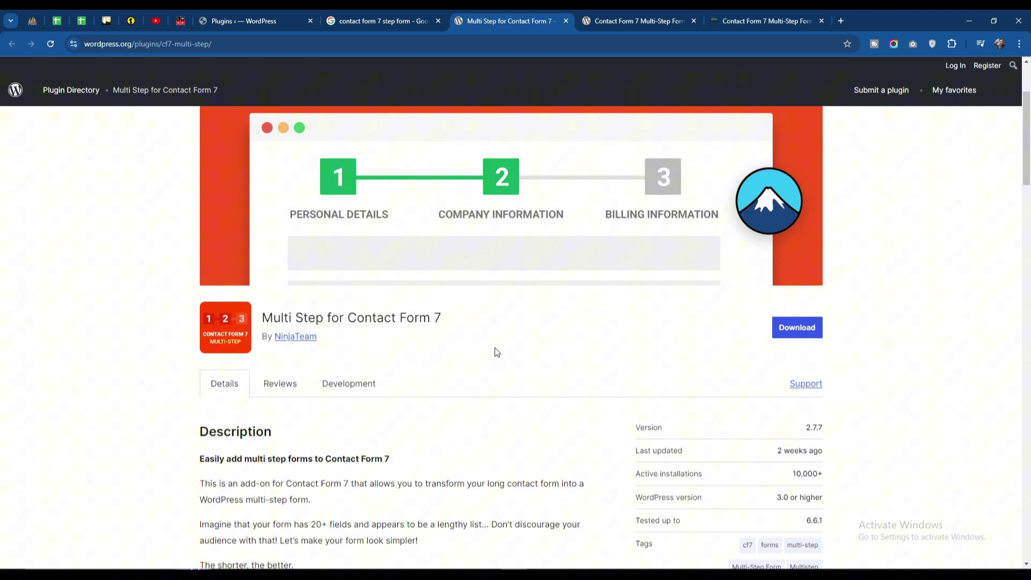
click(787, 16)
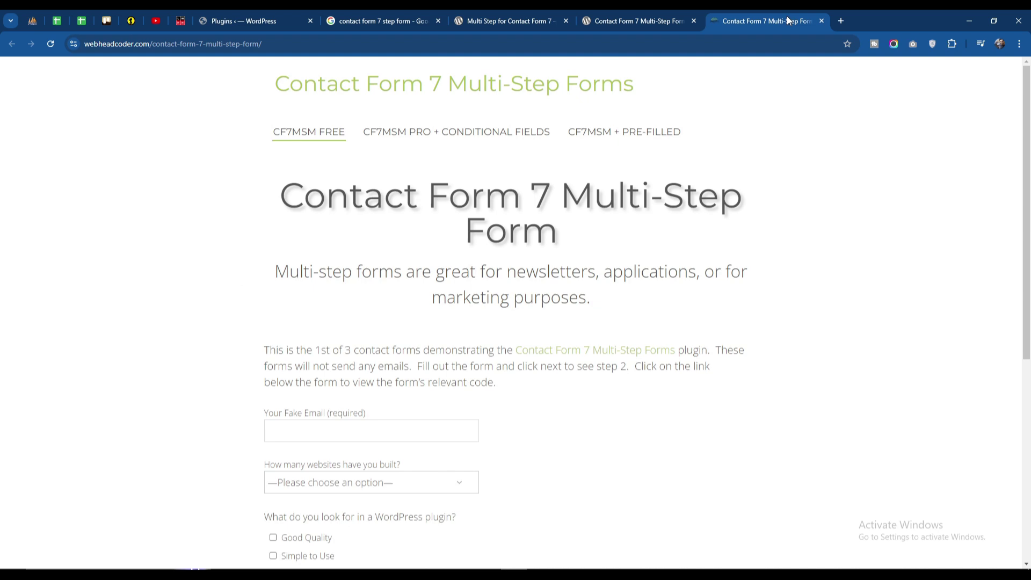
click(614, 15)
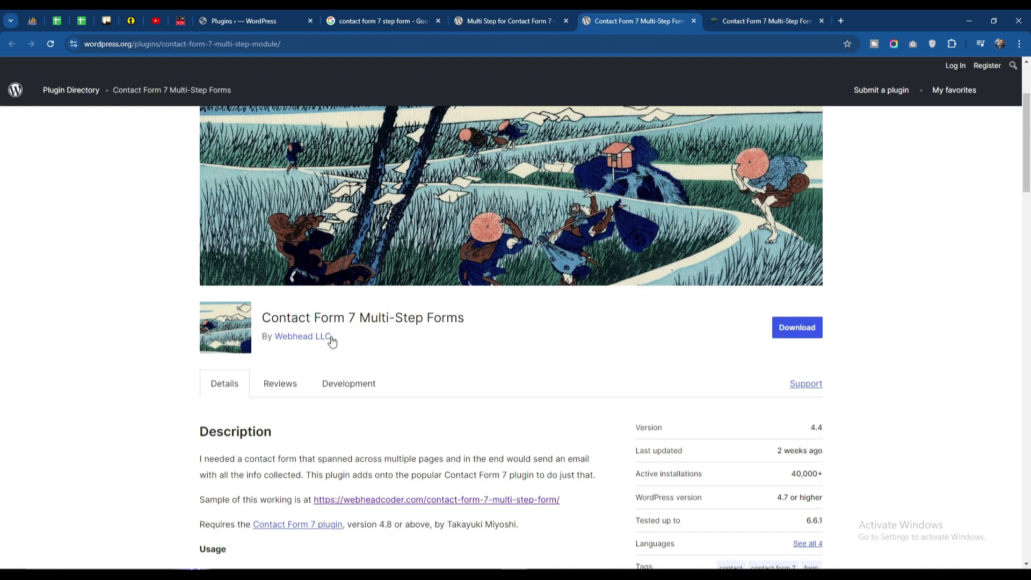
click(520, 10)
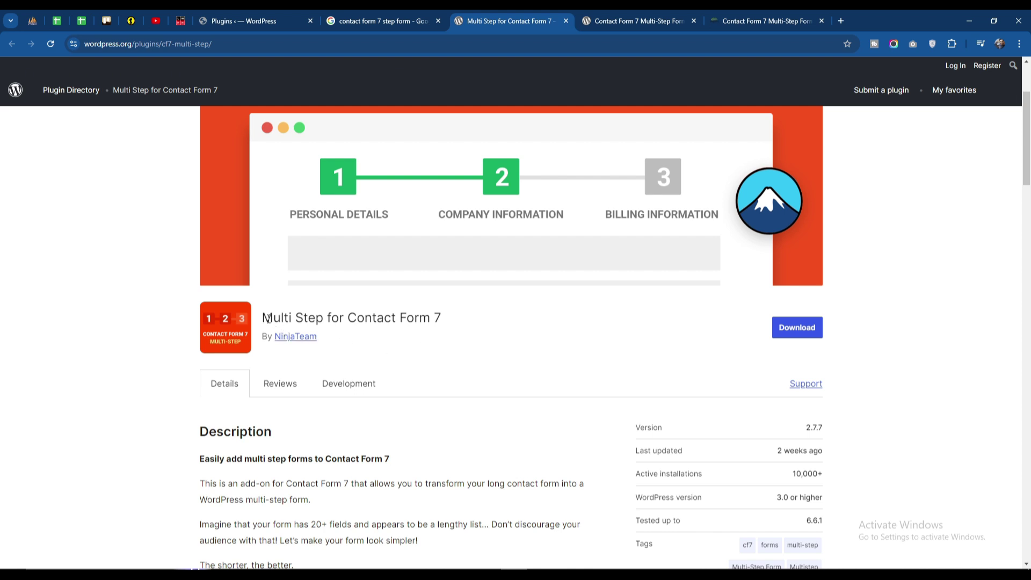
Step: Select the name 'Multi Step for Contact Form 7' and start adding a new plugin in admin
drag(264, 318, 454, 324)
key(ctrl+c)
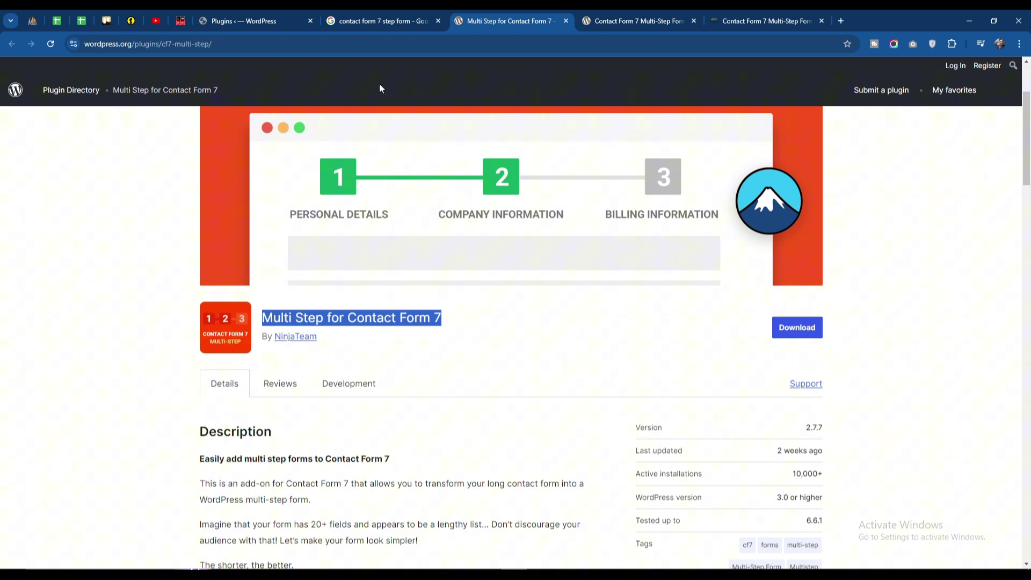
click(252, 20)
click(169, 93)
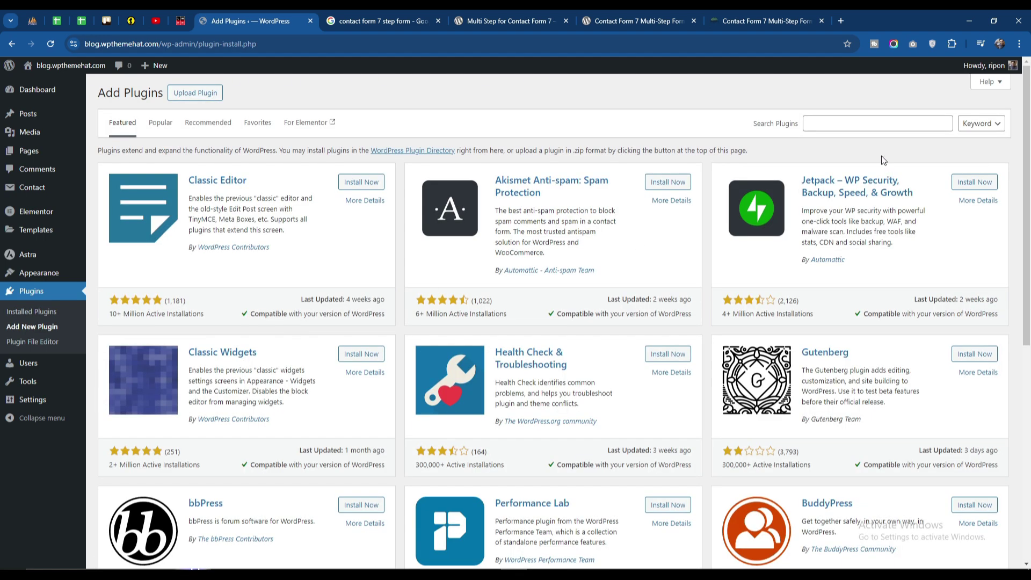
Step: Search for 'Multi Step for Contact Form 7' and install NinjaTeam's plugin
click(830, 126)
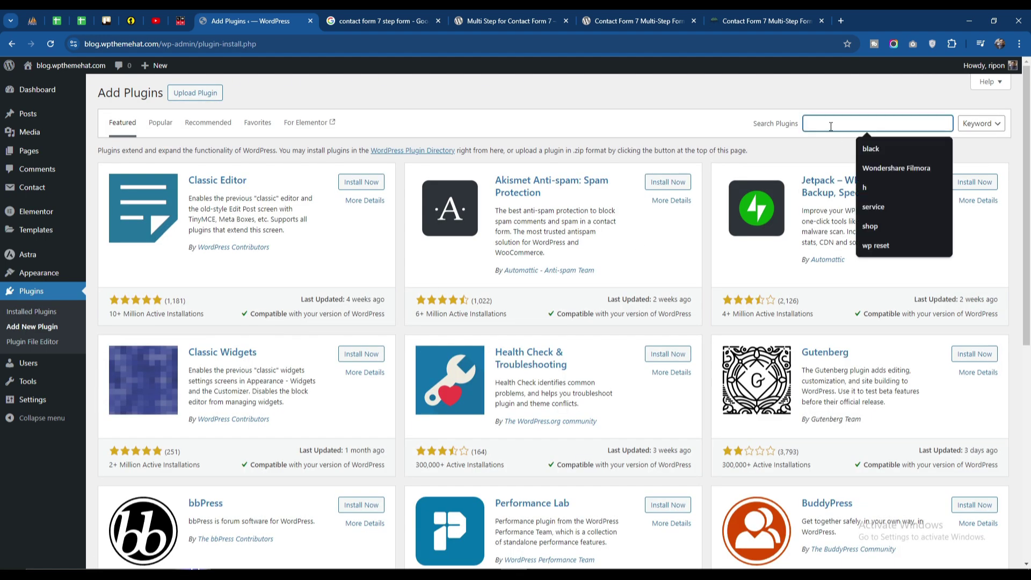
key(ctrl+v)
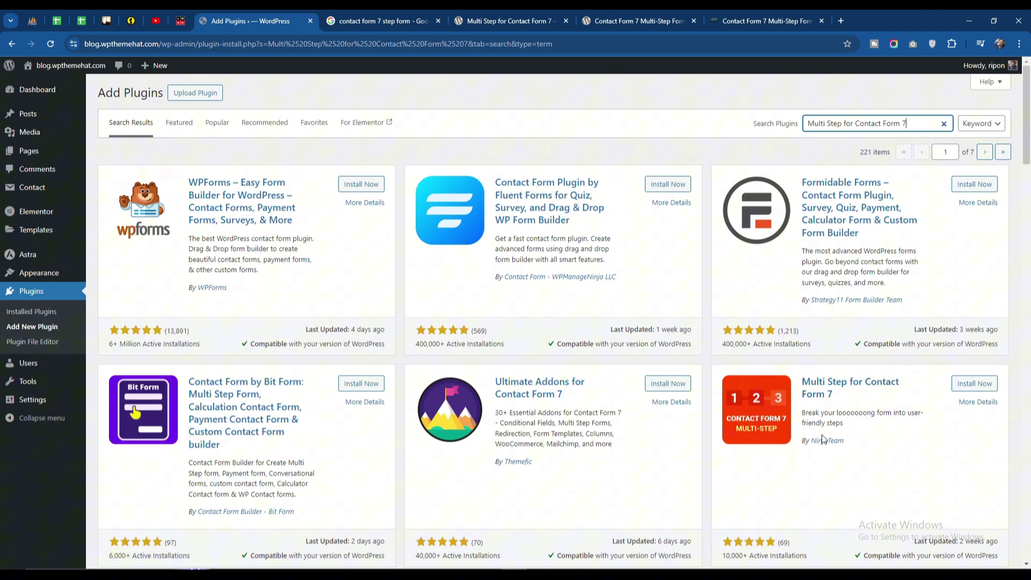
click(967, 384)
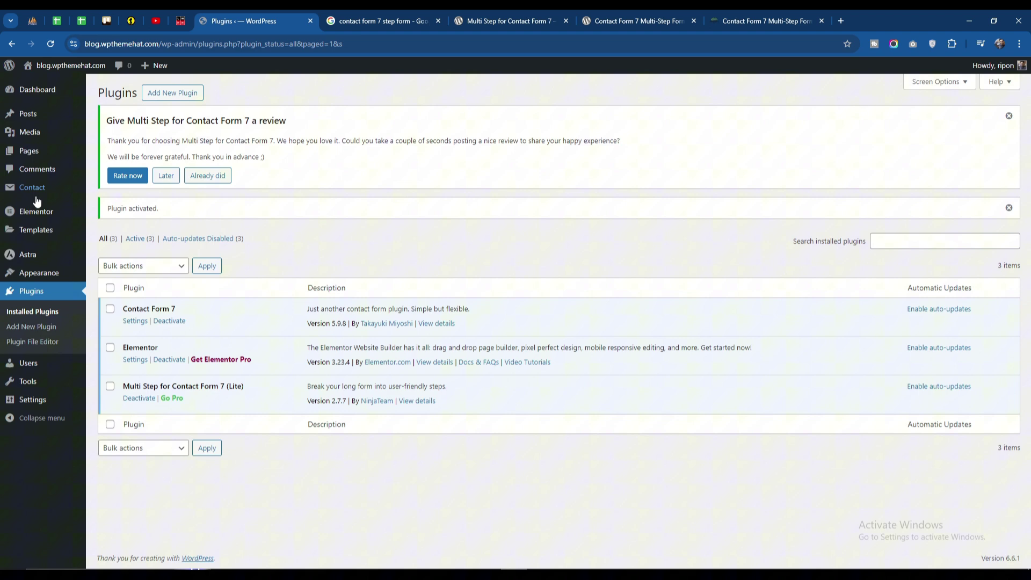
Step: Review Contact form 1's single-step template in its editor, then return to the Multi Step plugin page
mouse_move(37, 193)
click(99, 191)
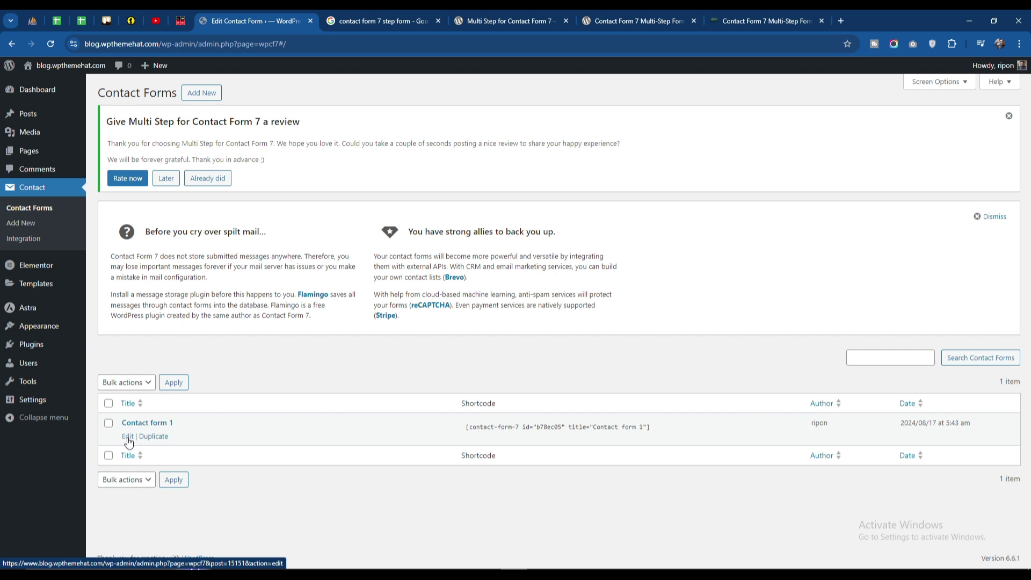
ctrl+click(127, 438)
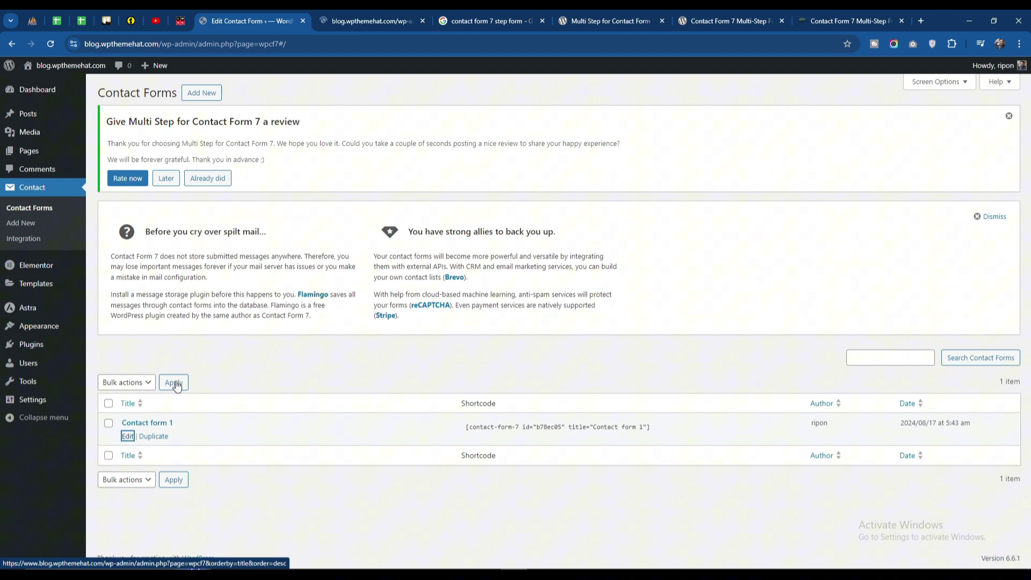
click(357, 23)
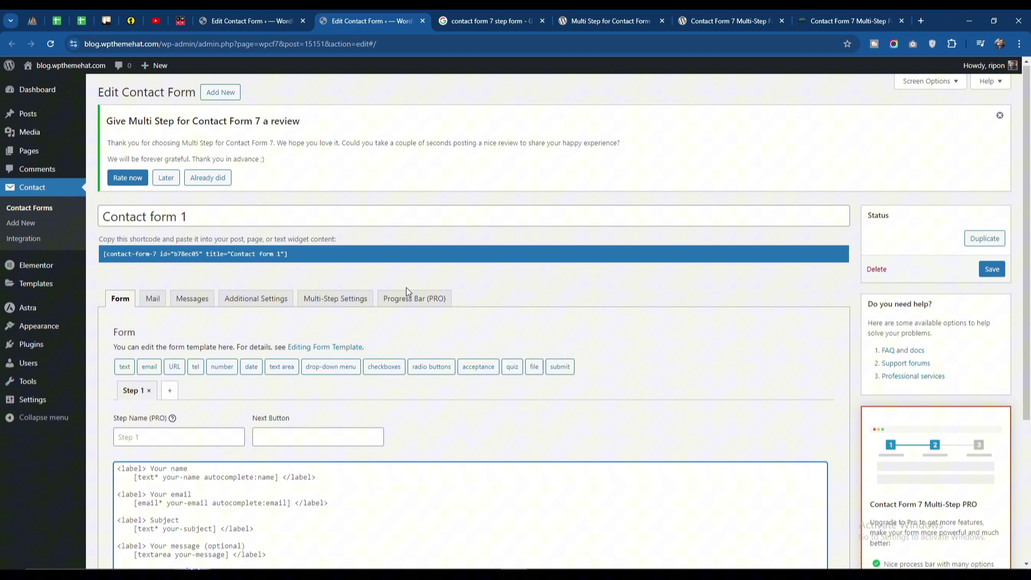
scroll(492, 304, down, 3)
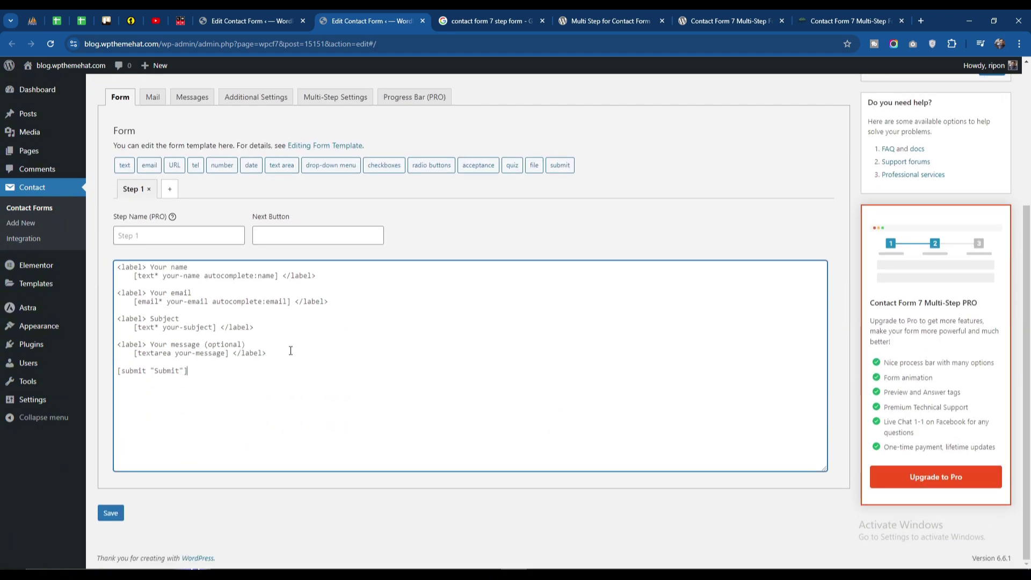
scroll(291, 349, up, 2)
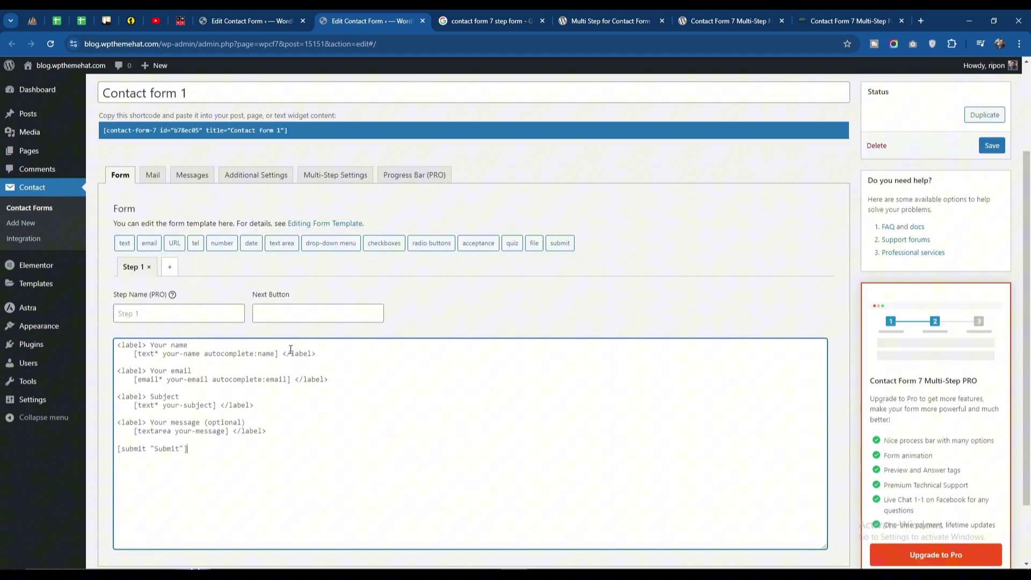
scroll(291, 349, down, 2)
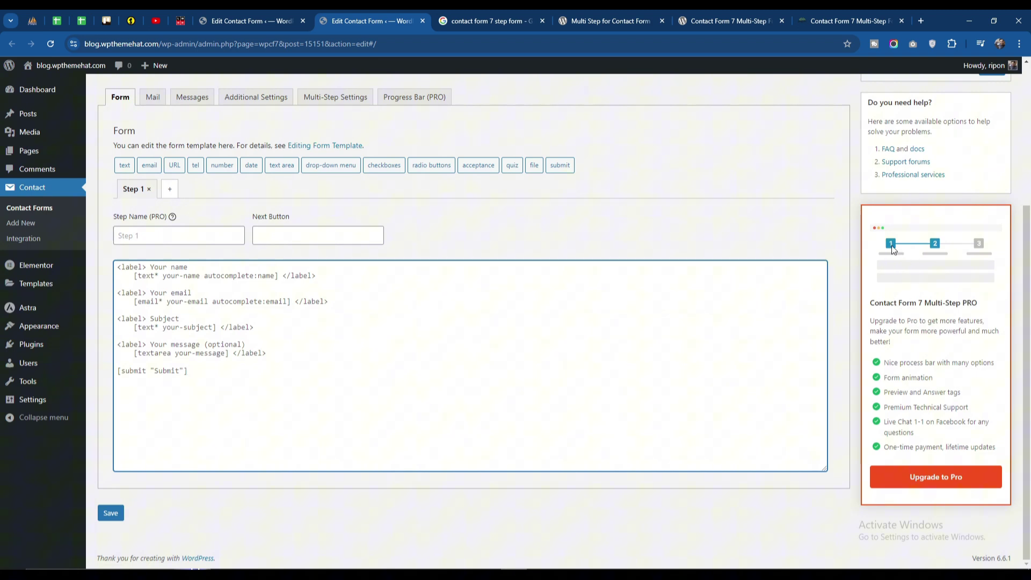
click(595, 24)
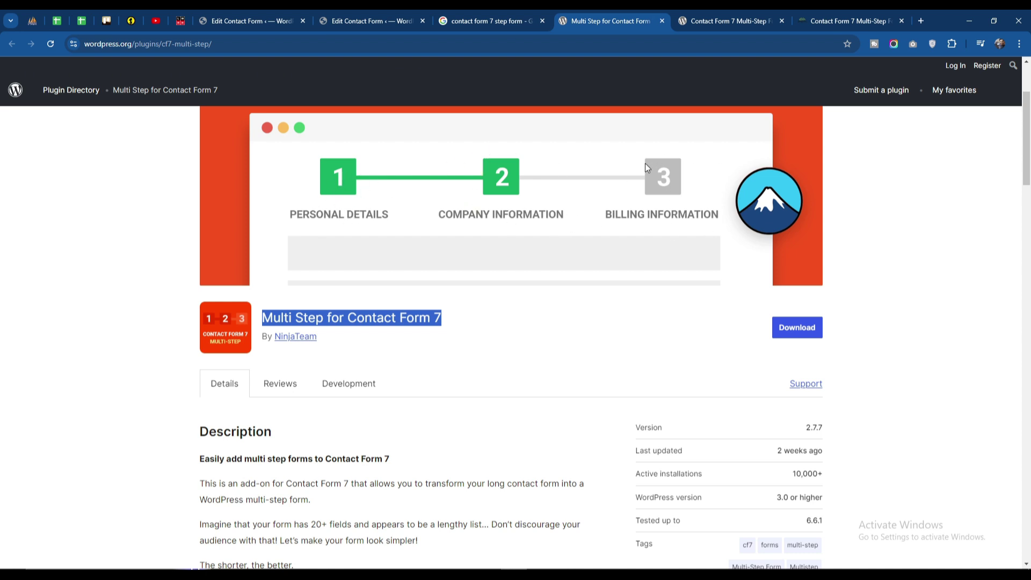
Step: Revisit the Contact form 1 editor and the Multi Step for Contact Form 7 plugin page
click(282, 16)
click(371, 20)
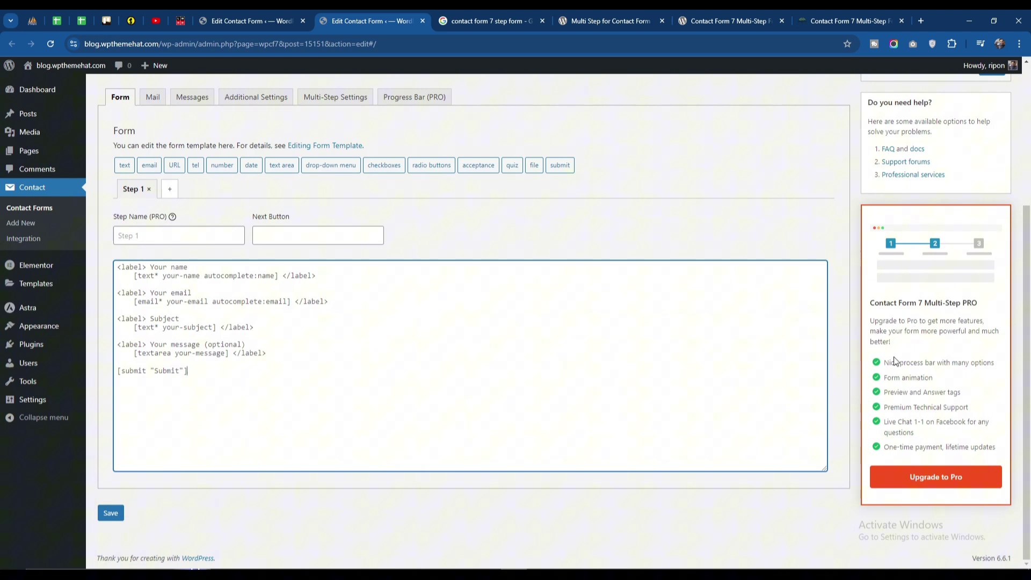
click(630, 12)
click(769, 11)
click(613, 20)
scroll(472, 289, down, 2)
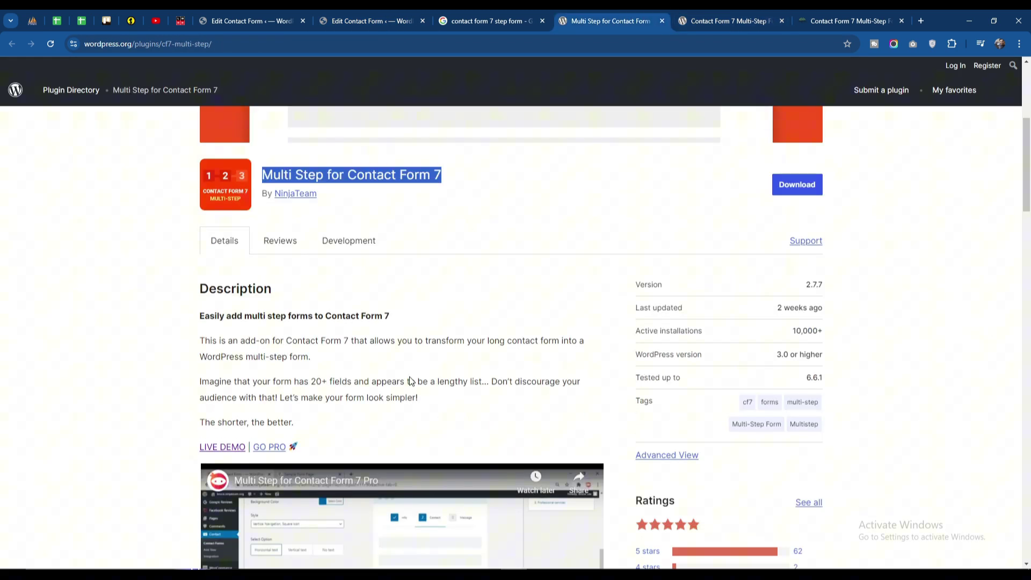
Step: Open the plugin's live demo in a new tab and advance it through steps 2 and 3
right_click(216, 446)
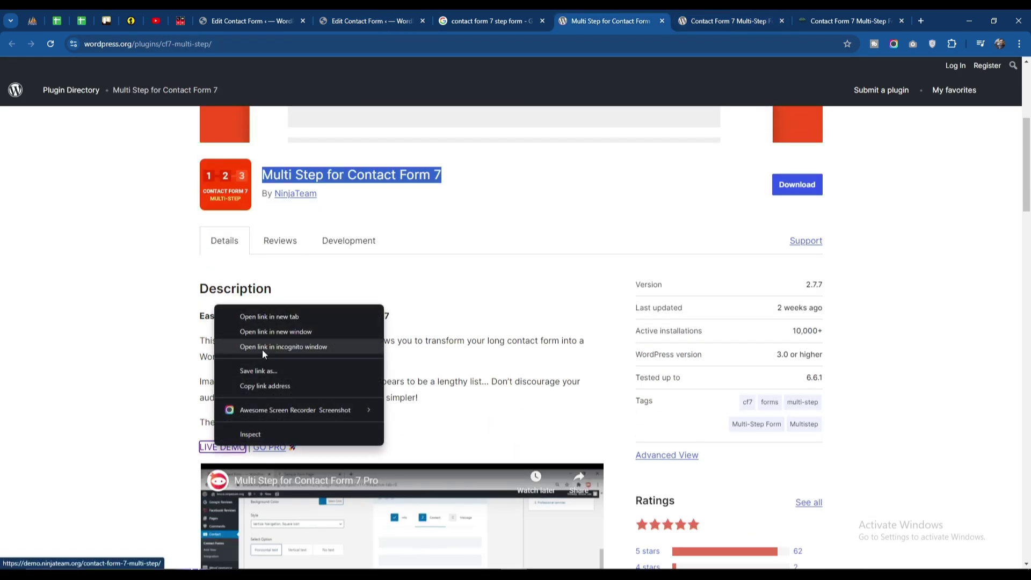
click(275, 316)
click(657, 11)
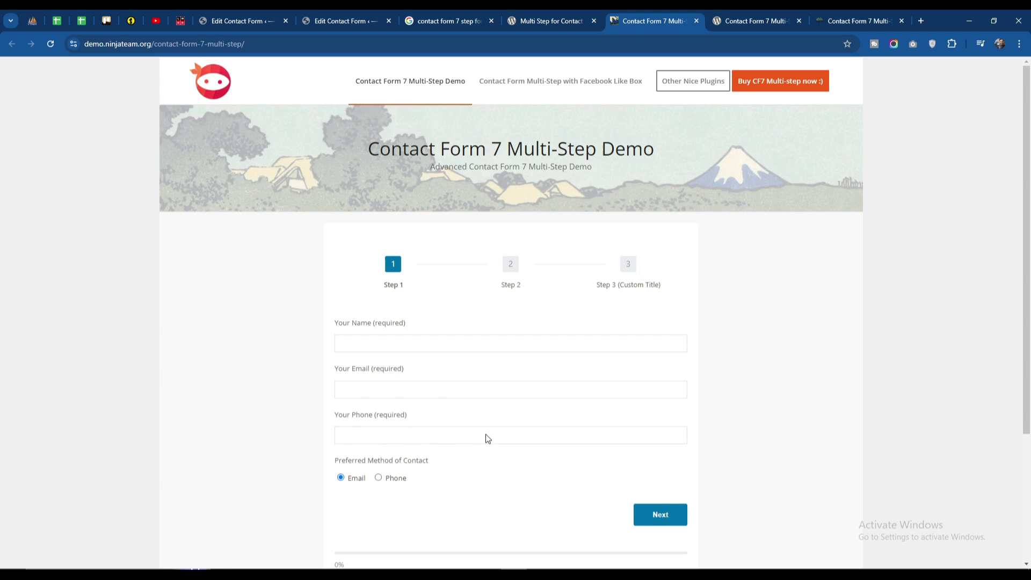
click(651, 518)
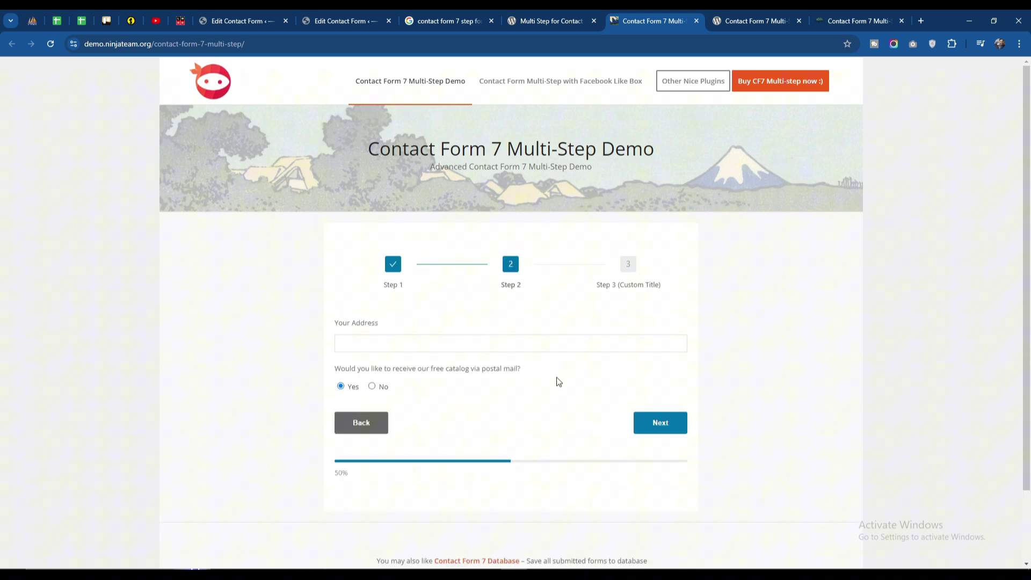
click(651, 427)
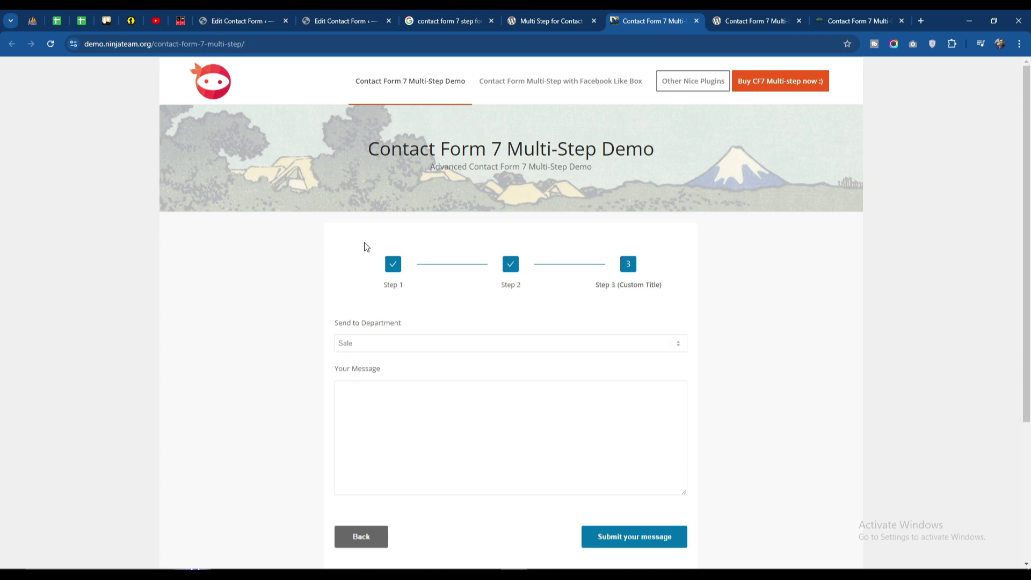
click(331, 21)
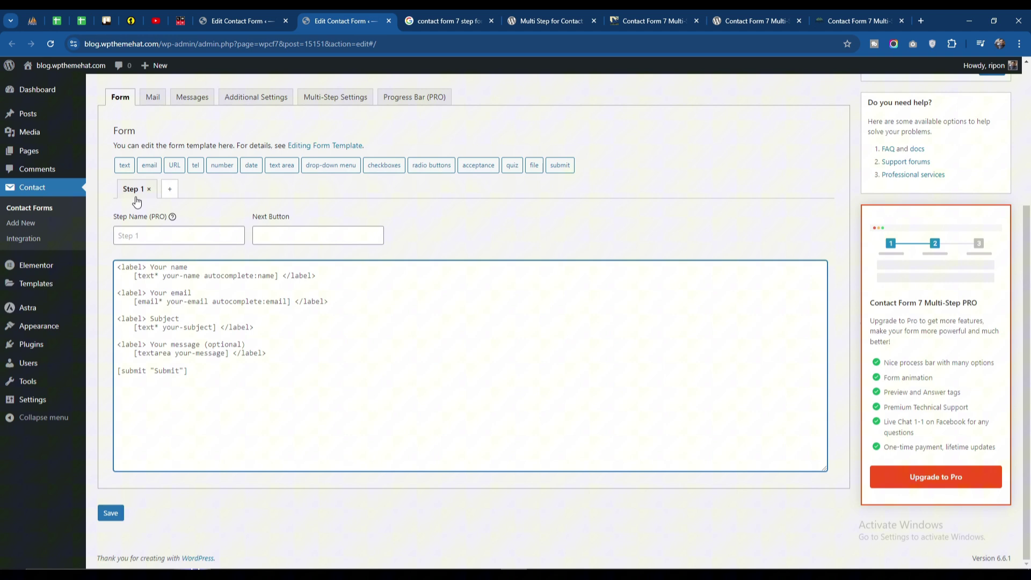
Step: Label Step 1's next button 'Next' and delete the email, subject and message fields from its template
click(190, 338)
click(313, 354)
click(266, 234)
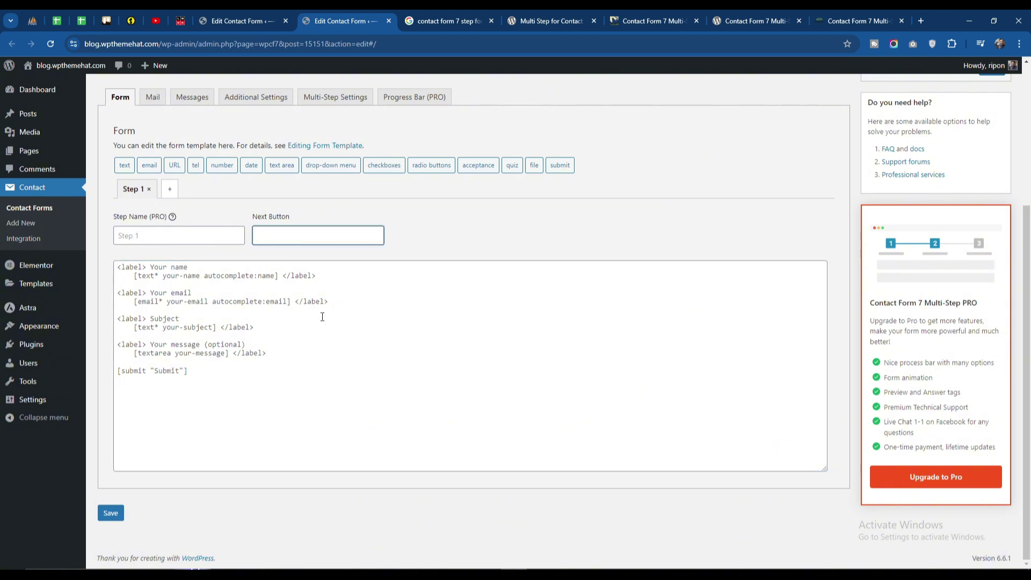
scroll(322, 317, up, 3)
scroll(322, 317, down, 3)
click(134, 290)
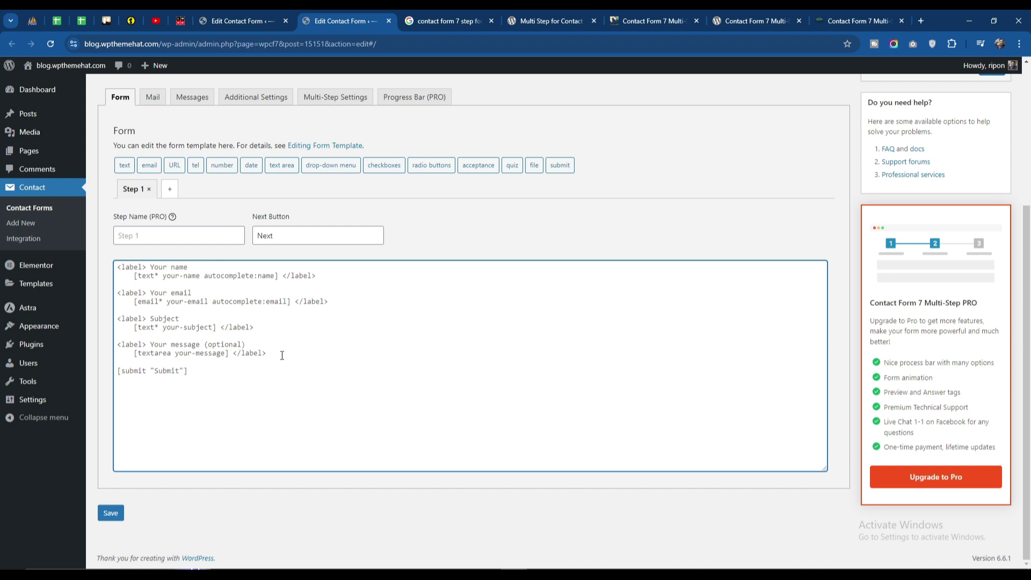
drag(268, 353, 115, 294)
key(ctrl+c)
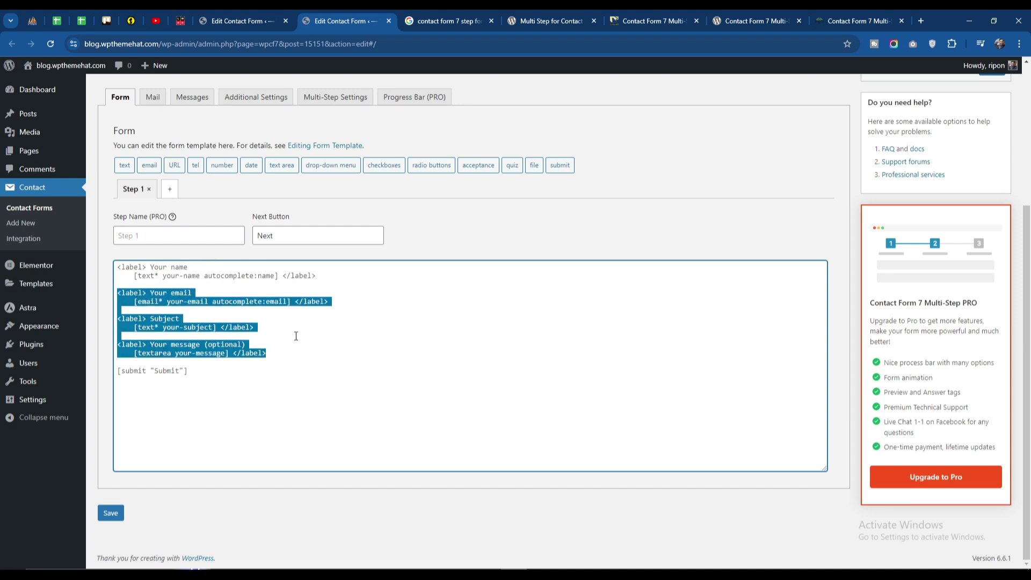
key(BackSpace)
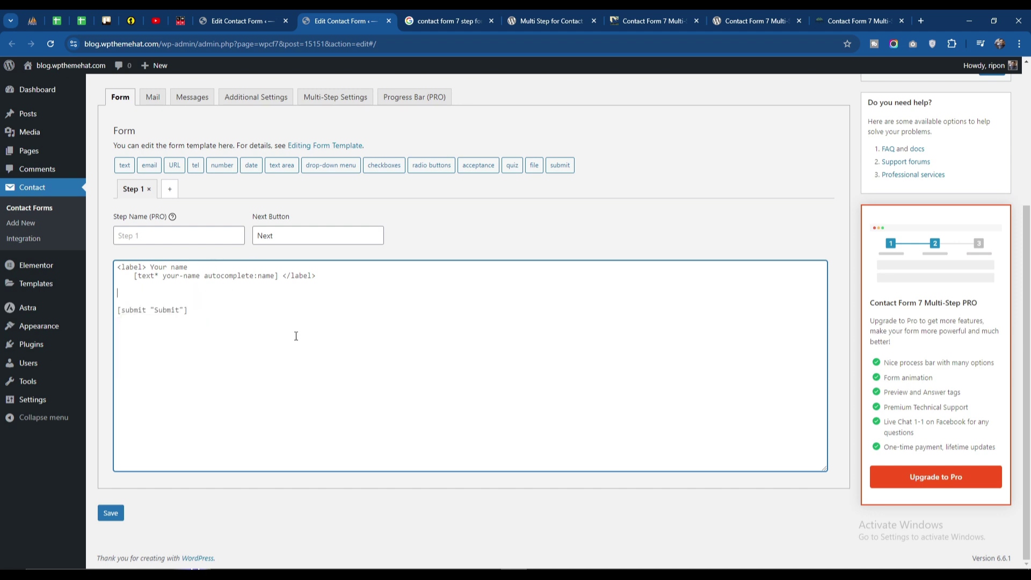
Step: Add Step 2 with a 'Next' button label and paste the email, subject and message fields into it
click(171, 191)
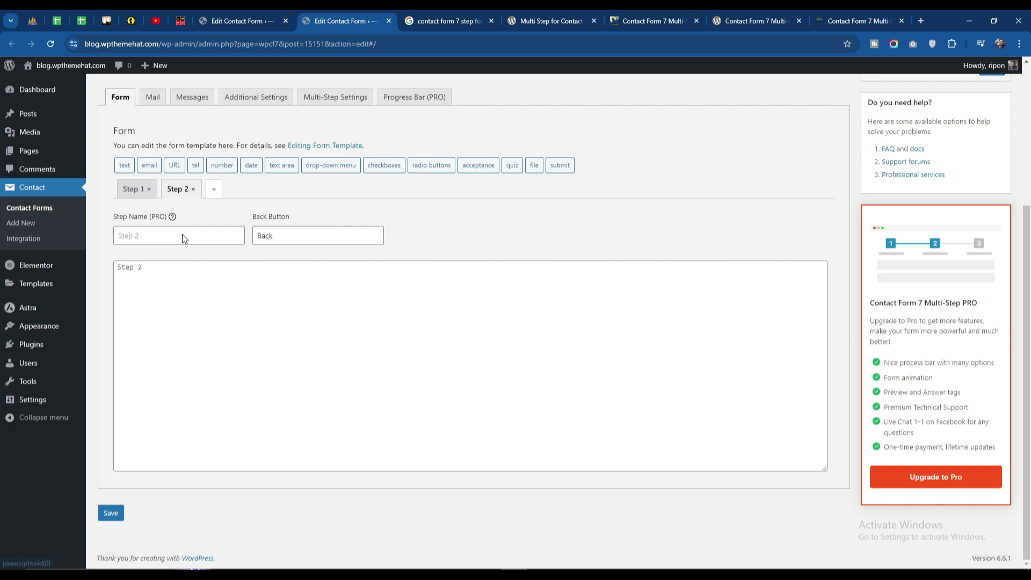
click(278, 235)
drag(280, 235, 250, 240)
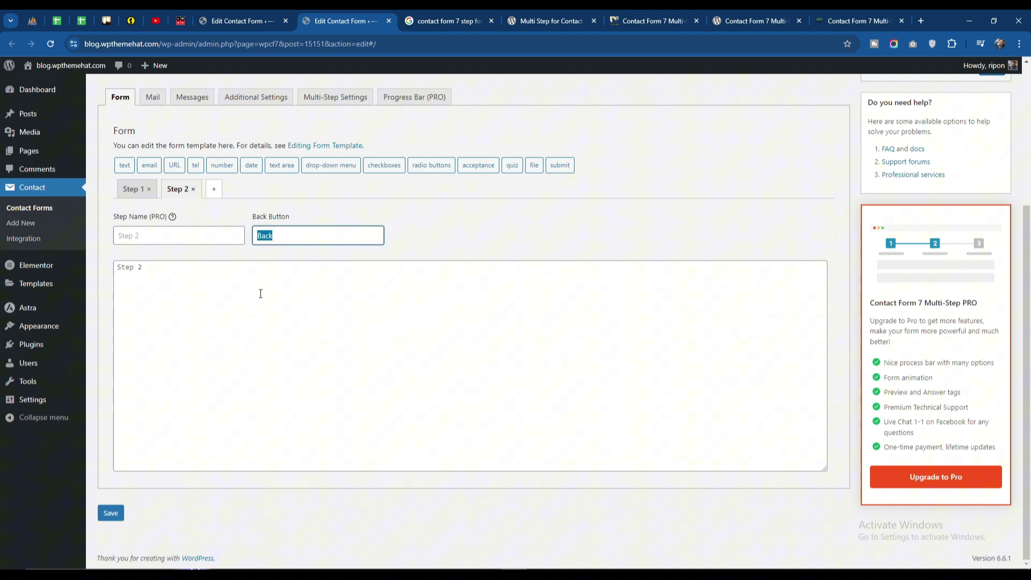
text(Next)
click(260, 294)
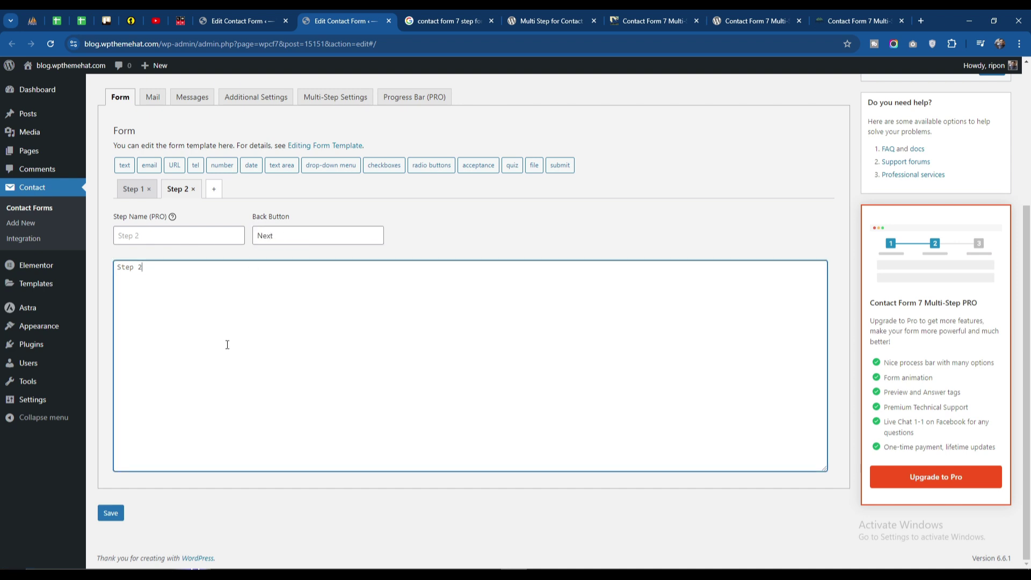
key(ctrl+a)
key(ctrl+v)
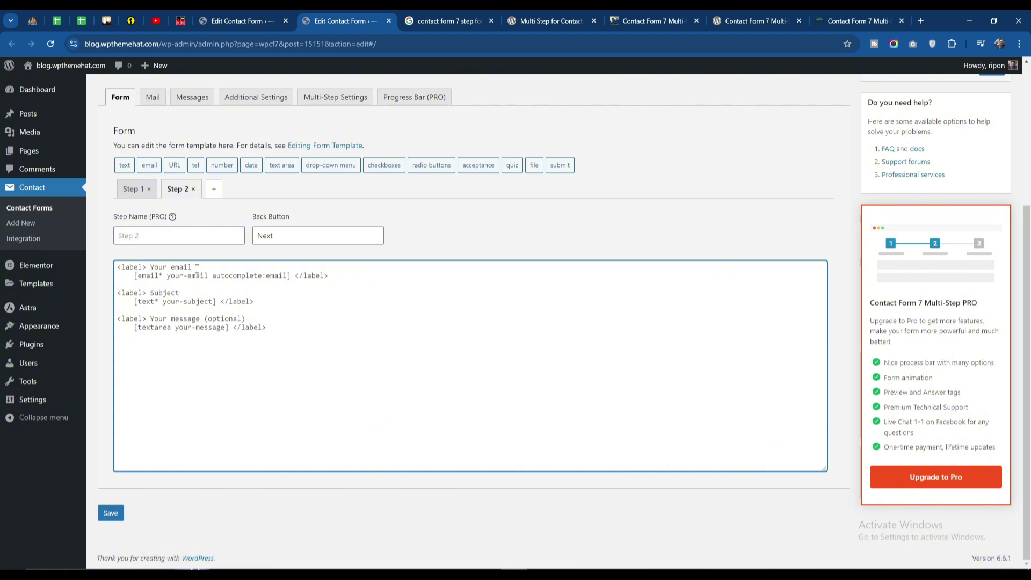
Step: Remove the submit tag from Step 1 and the subject and message fields from Step 2
click(131, 189)
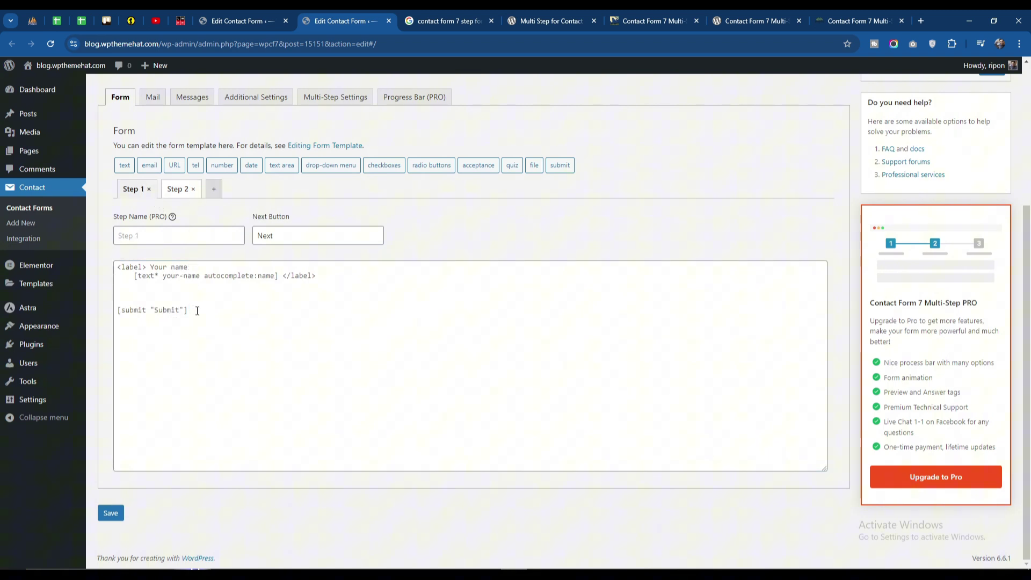
drag(197, 311, 198, 300)
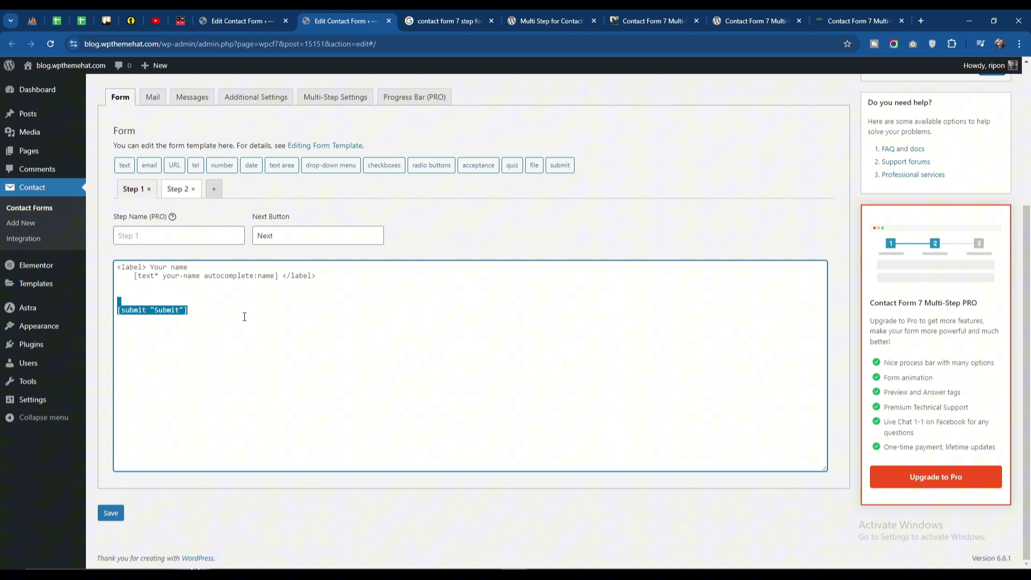
key(BackSpace)
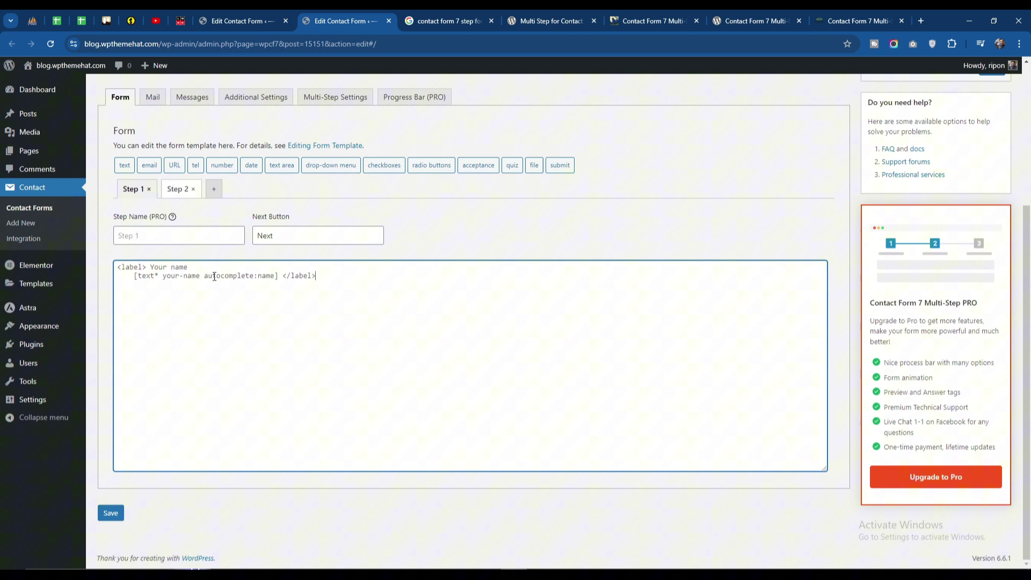
click(175, 189)
click(282, 333)
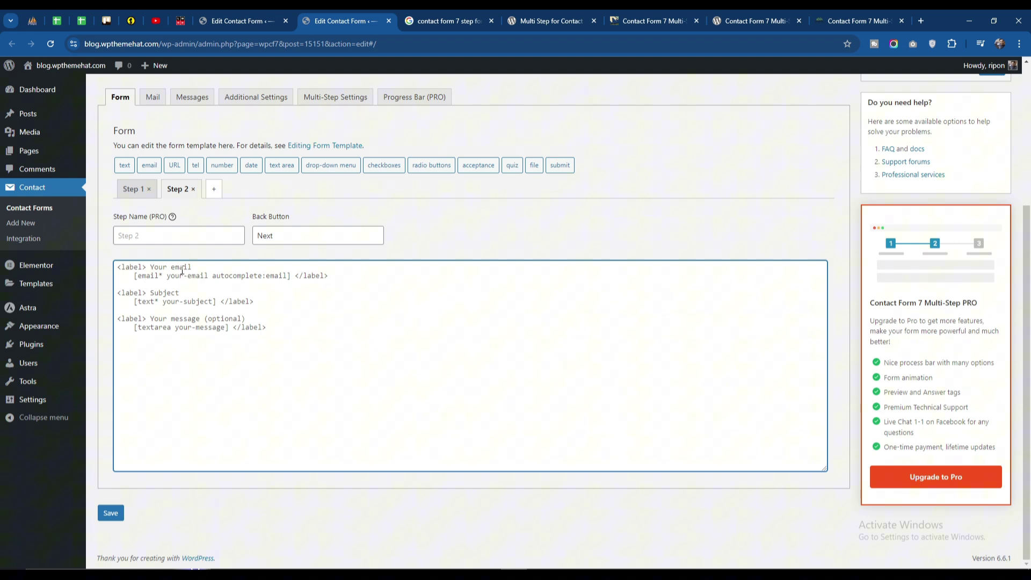
drag(275, 327, 117, 294)
key(ctrl+c)
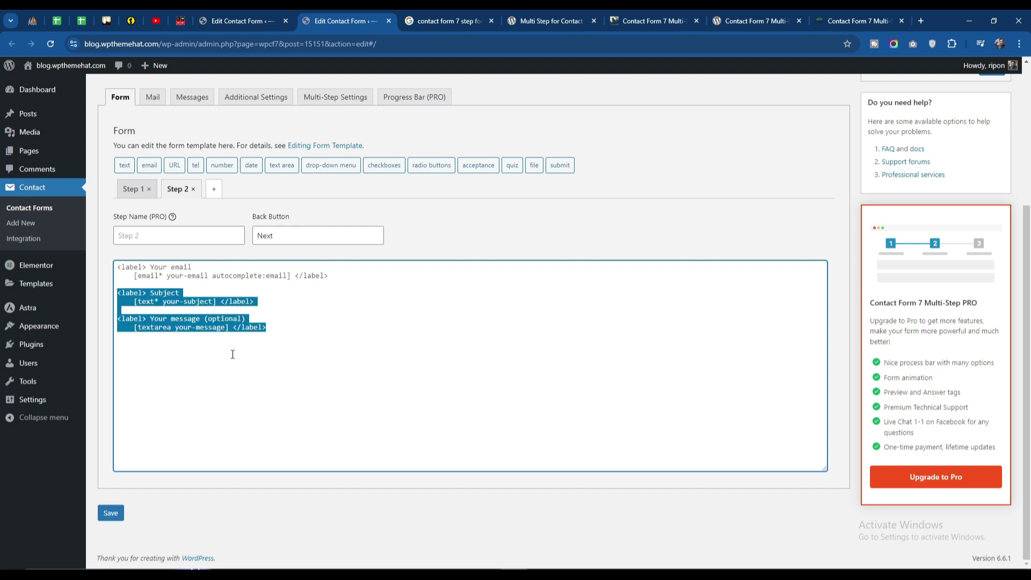
key(BackSpace)
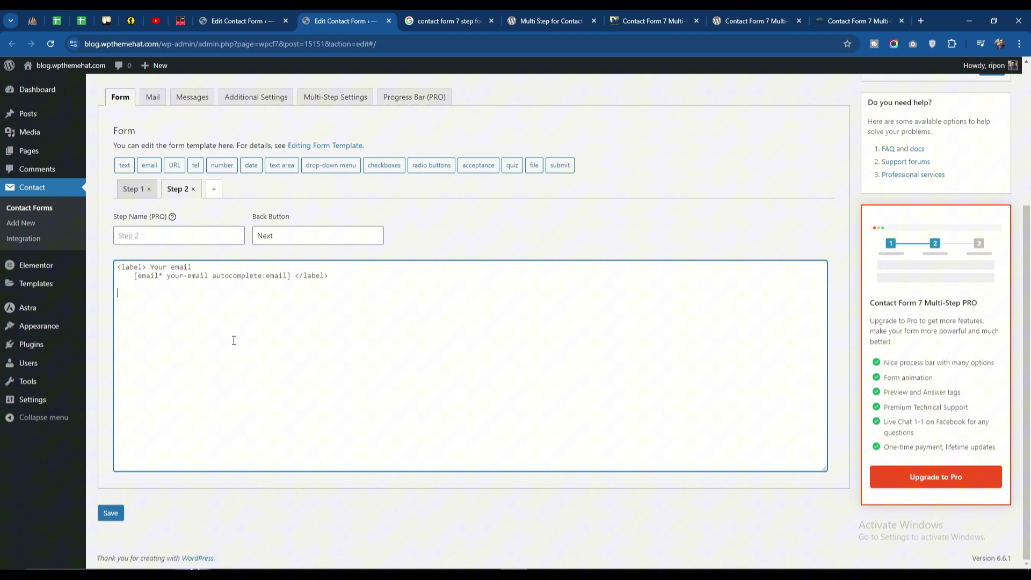
Step: Add Step 3 and paste the subject and message fields into it, keeping the Back label
click(213, 189)
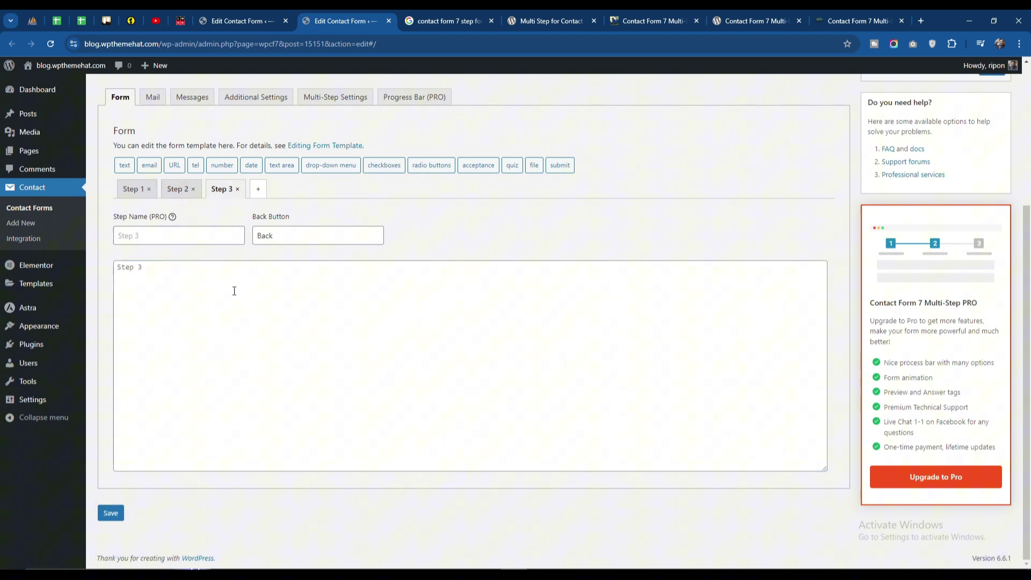
click(234, 291)
key(ctrl+a)
key(ctrl+v)
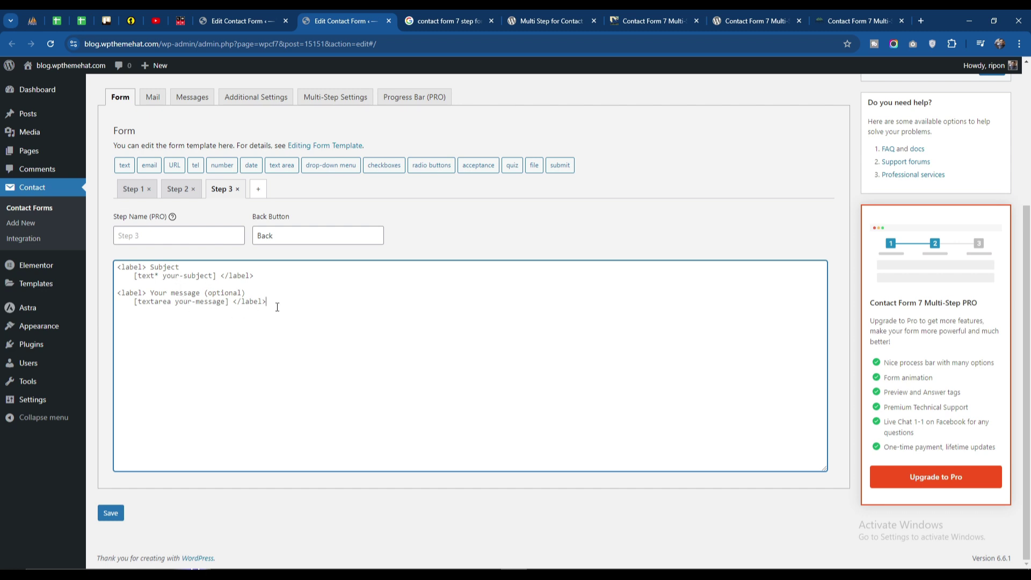
click(287, 238)
double_click(282, 238)
click(279, 238)
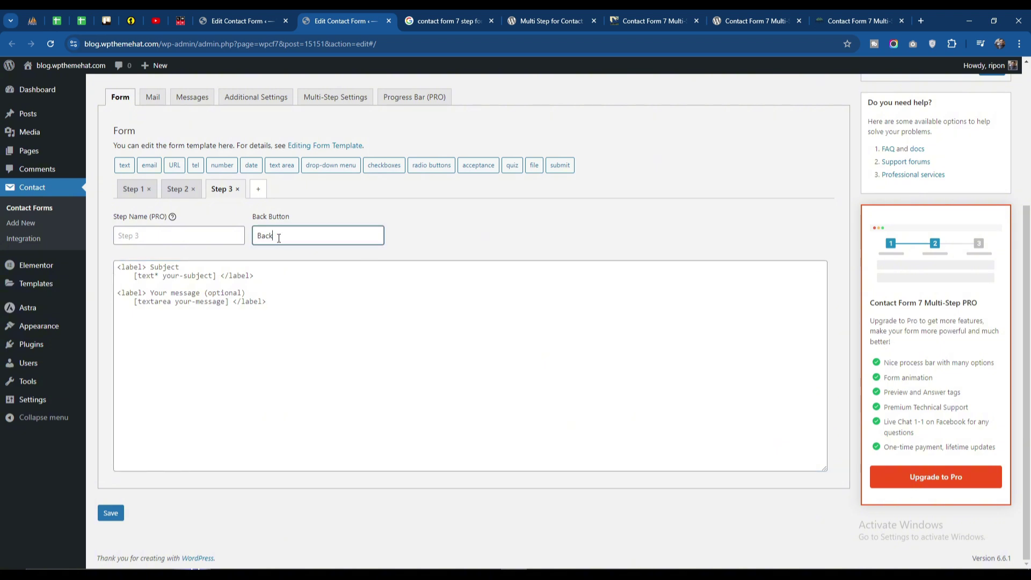
click(271, 311)
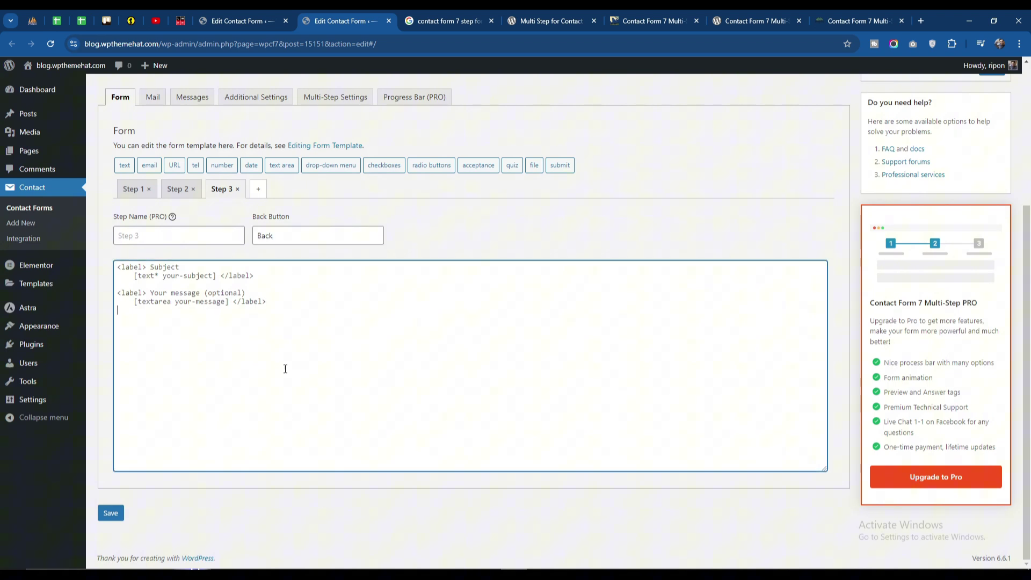
Step: Insert a submit button labelled 'Submit Form' into Step 3 and save the form
click(567, 167)
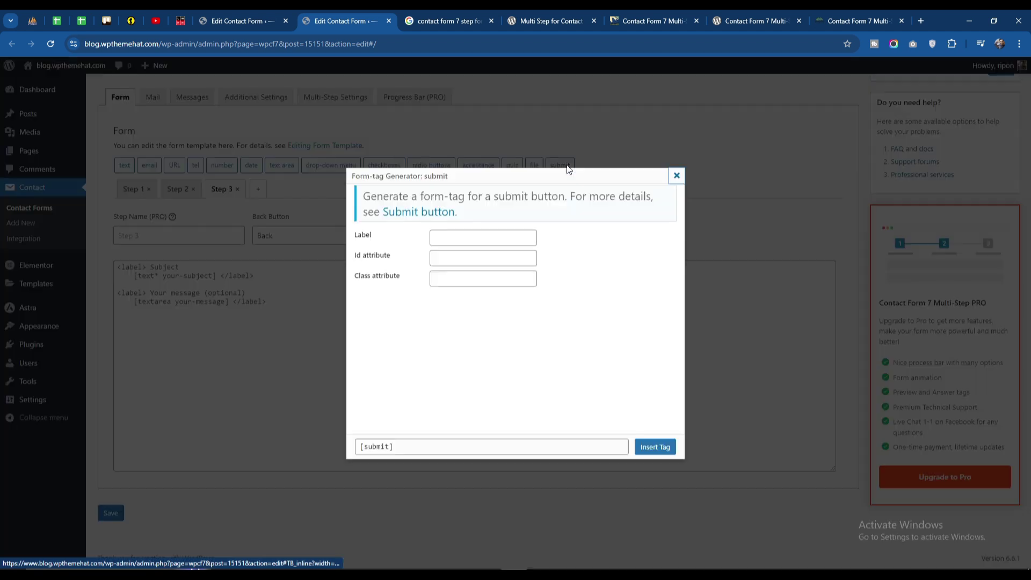
click(443, 236)
text(Sub)
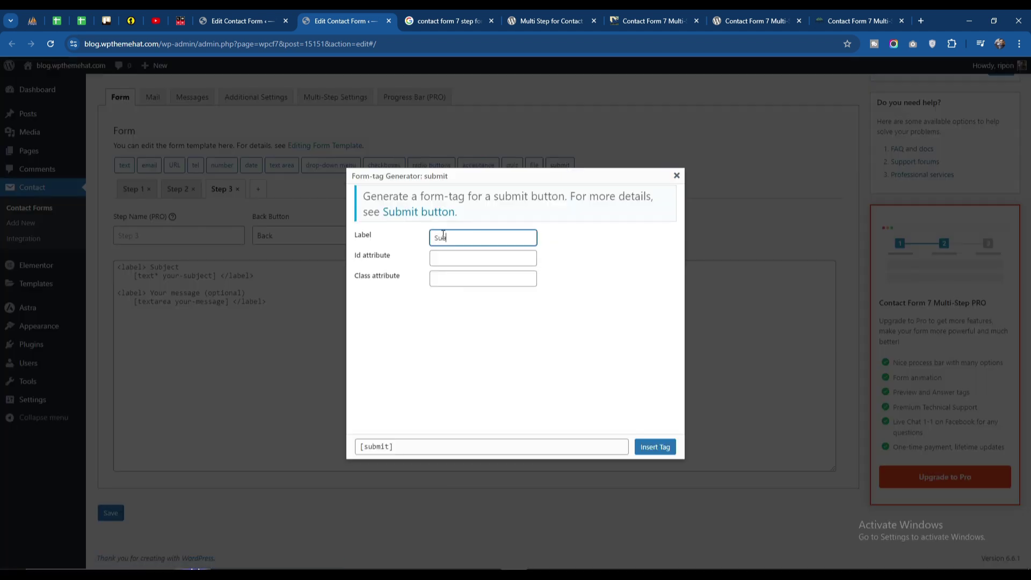
text(mit Form)
click(450, 331)
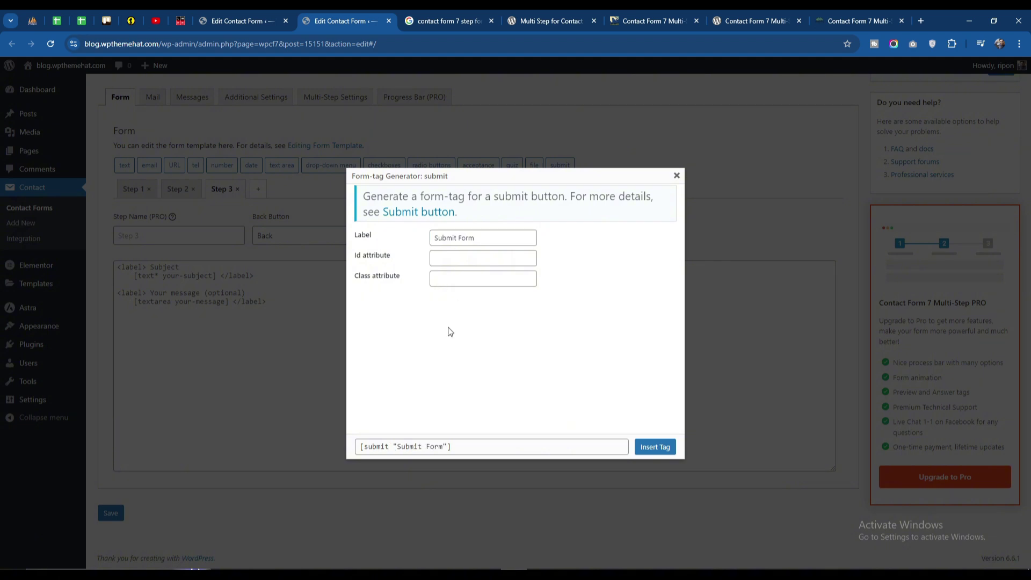
click(655, 448)
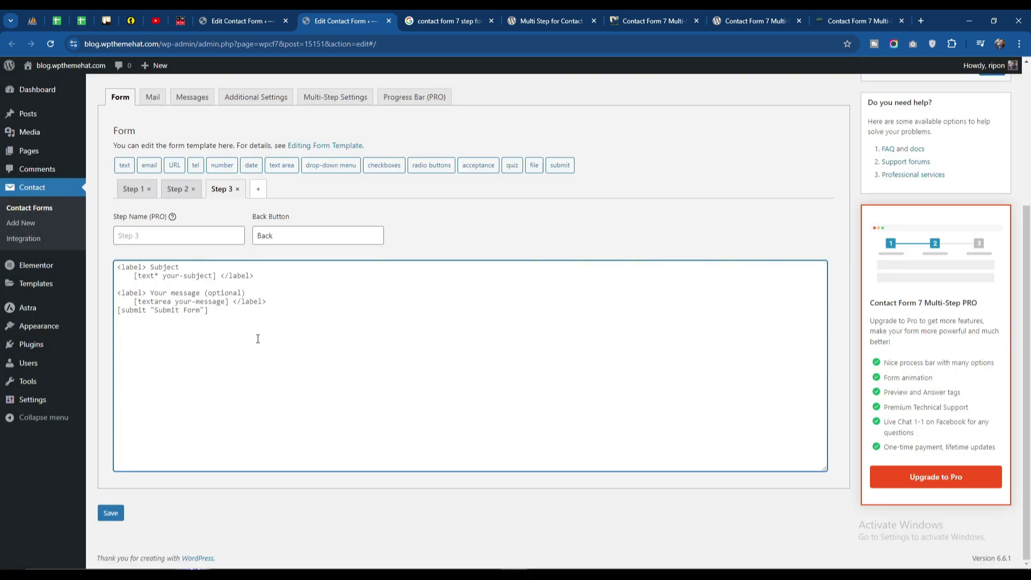
click(118, 517)
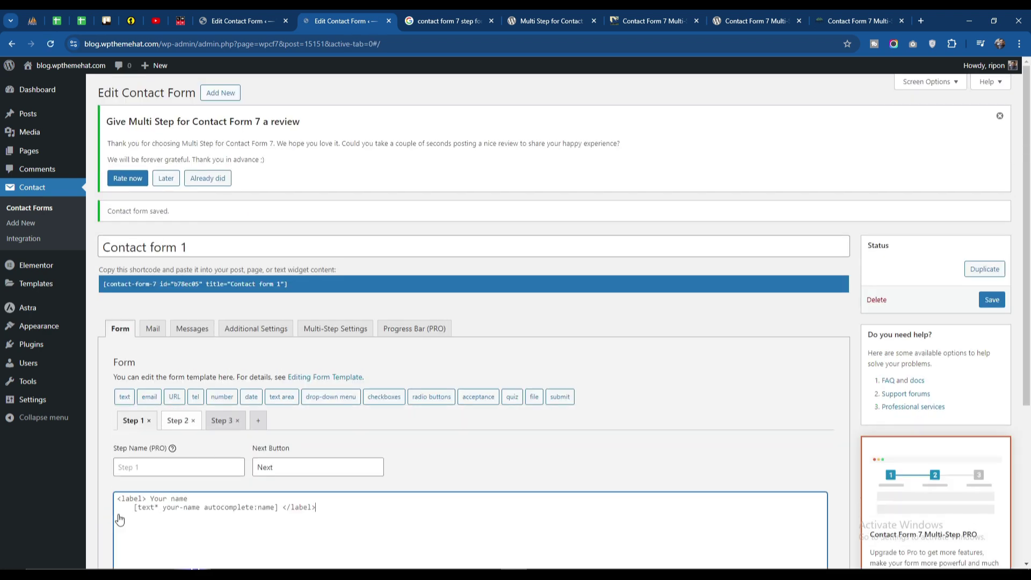
Step: Create a new page in a separate tab titled 'Contact Form Multi Step'
scroll(304, 340, down, 2)
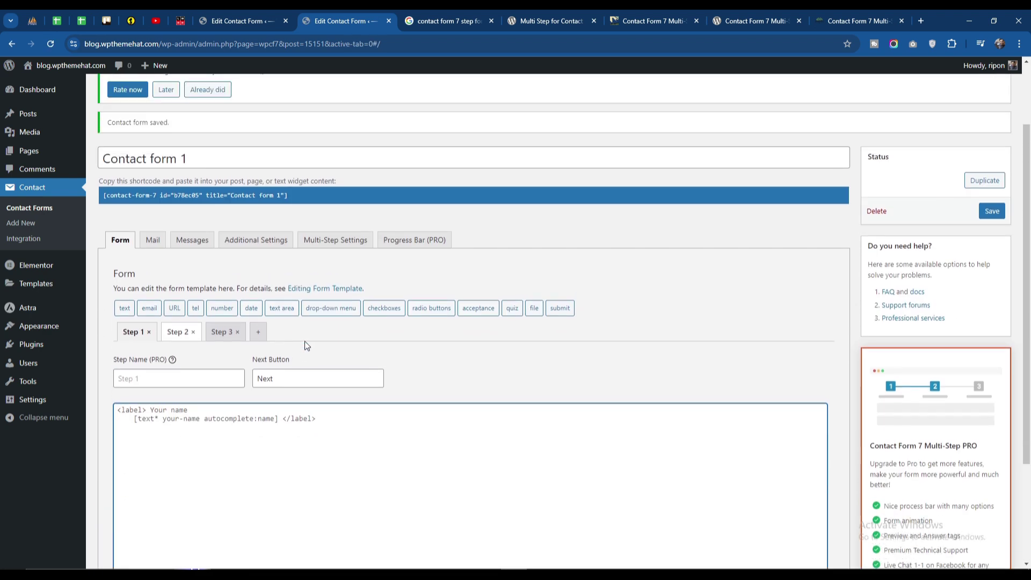
scroll(334, 395, down, 3)
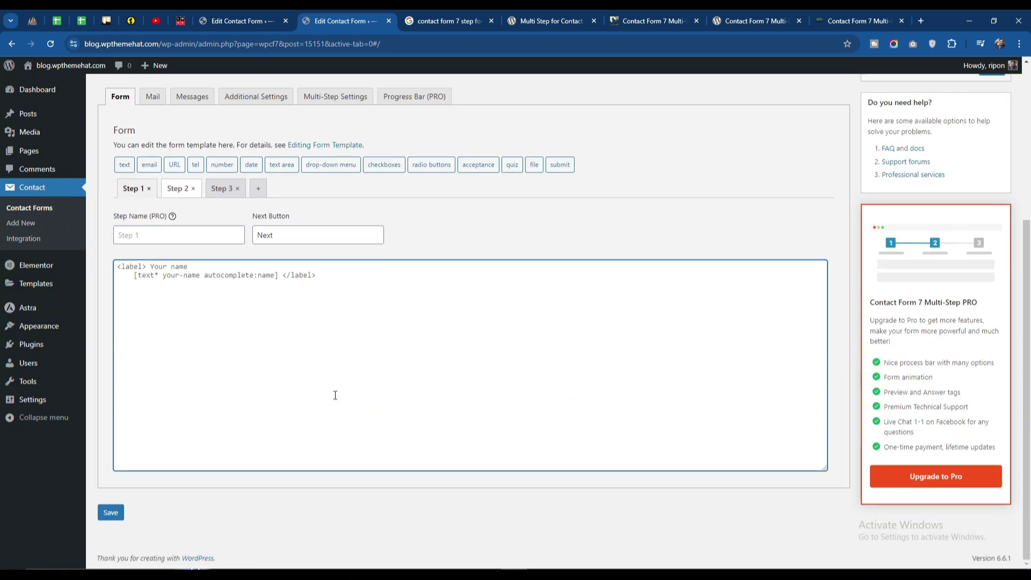
scroll(364, 376, up, 5)
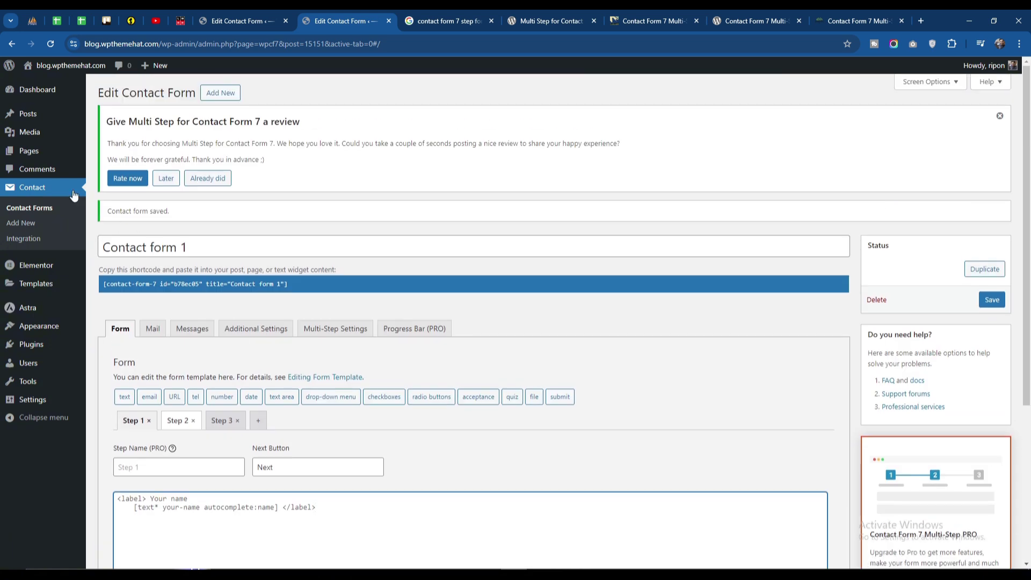
right_click(36, 156)
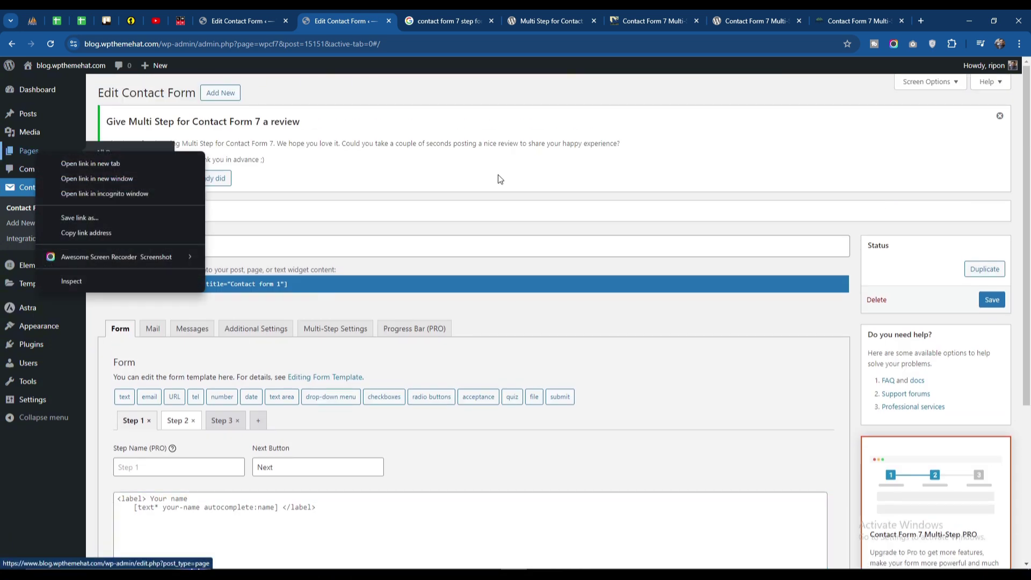
key(Escape)
mouse_move(30, 133)
mouse_move(33, 150)
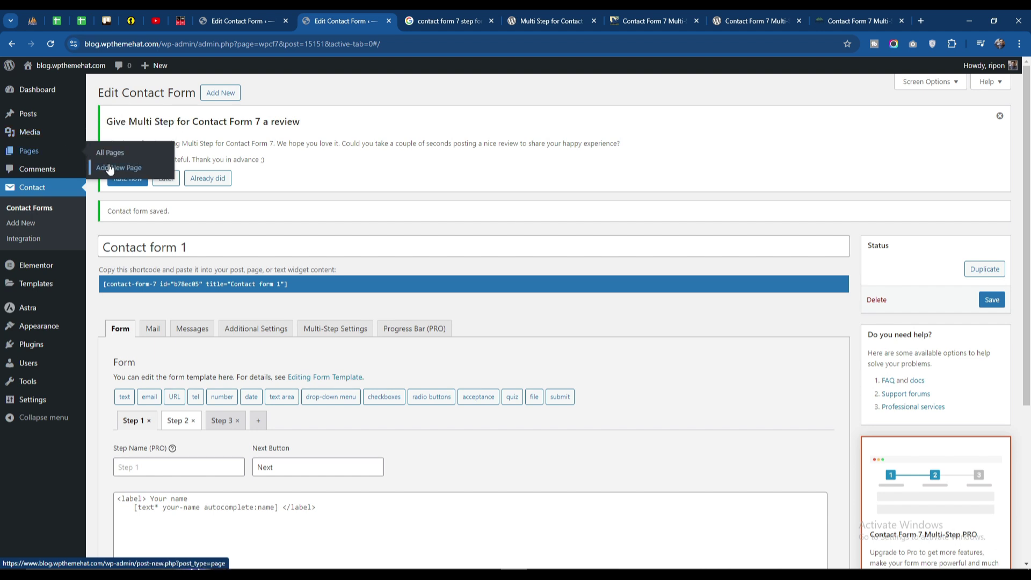
right_click(104, 165)
click(138, 173)
click(405, 21)
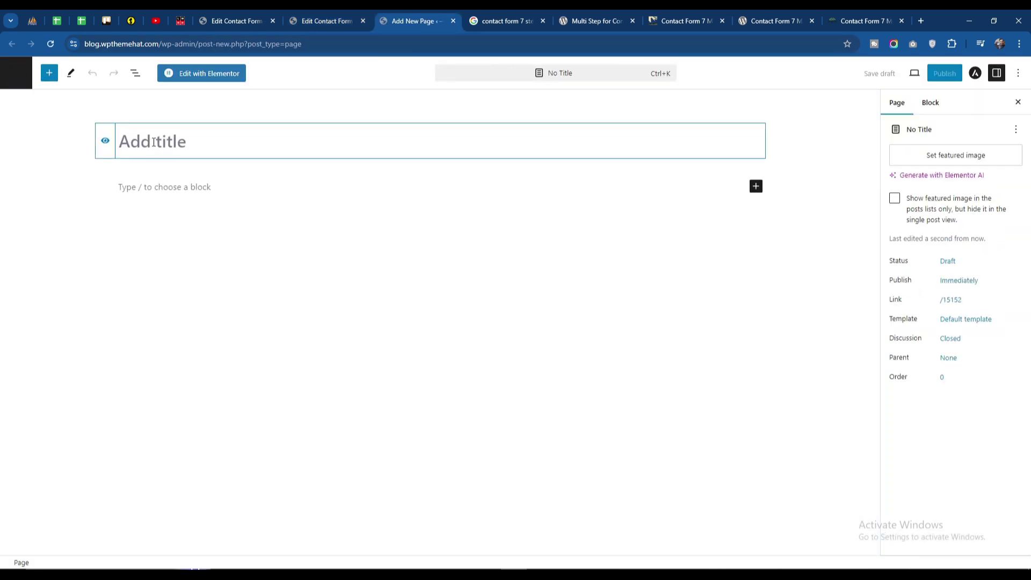
text(Contact )
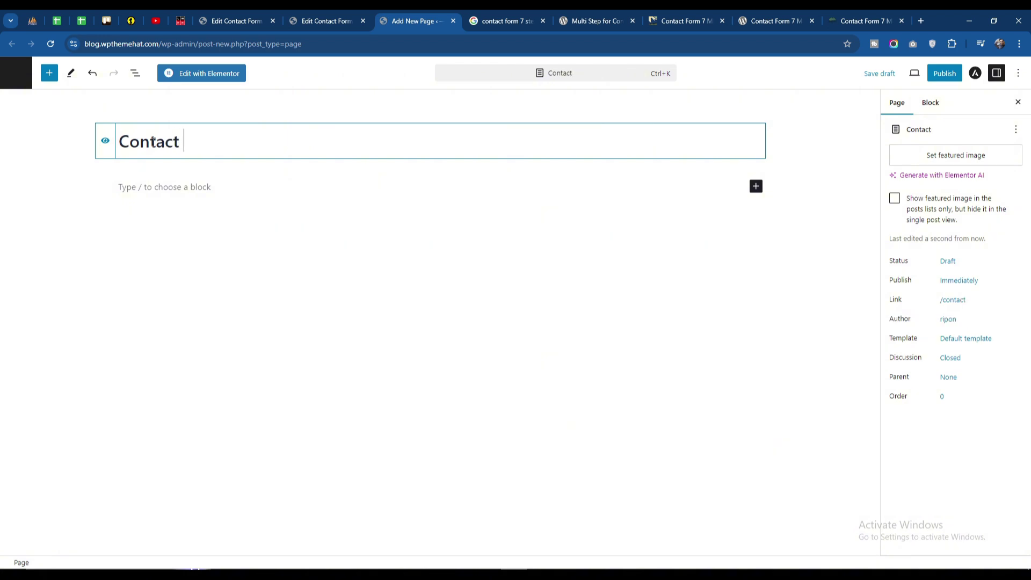
text(Form M)
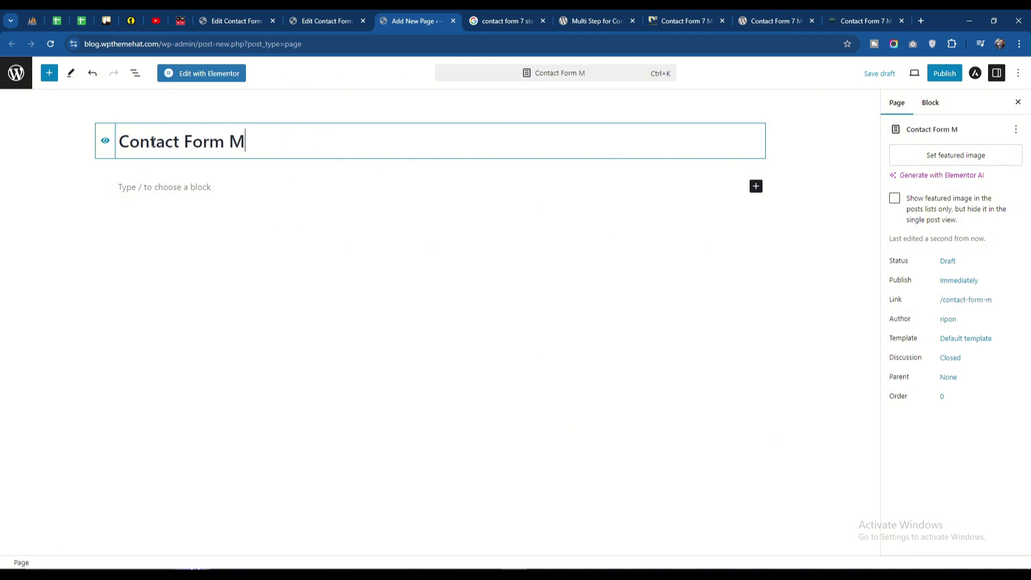
text(ulti St)
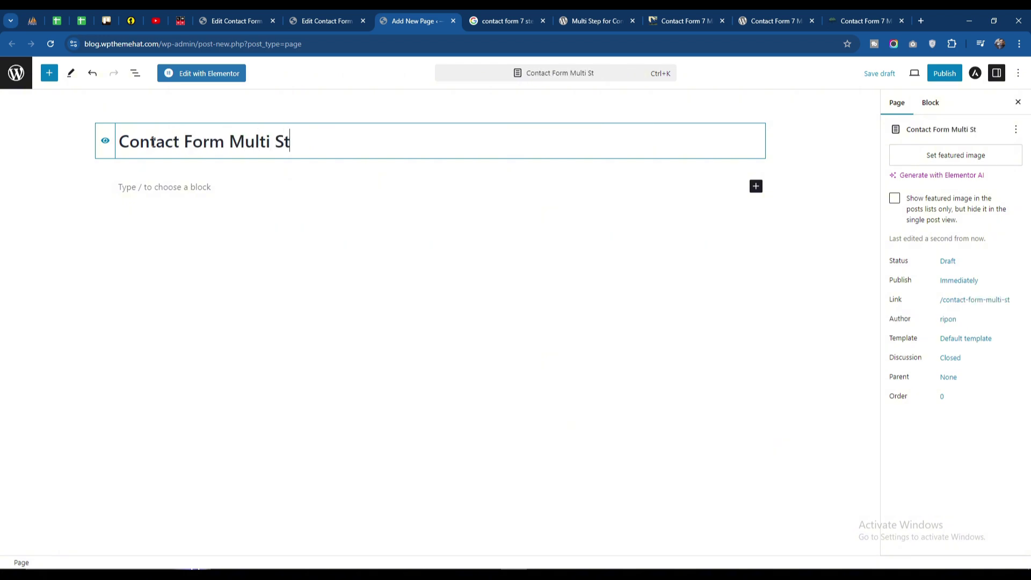
text(ep)
click(296, 21)
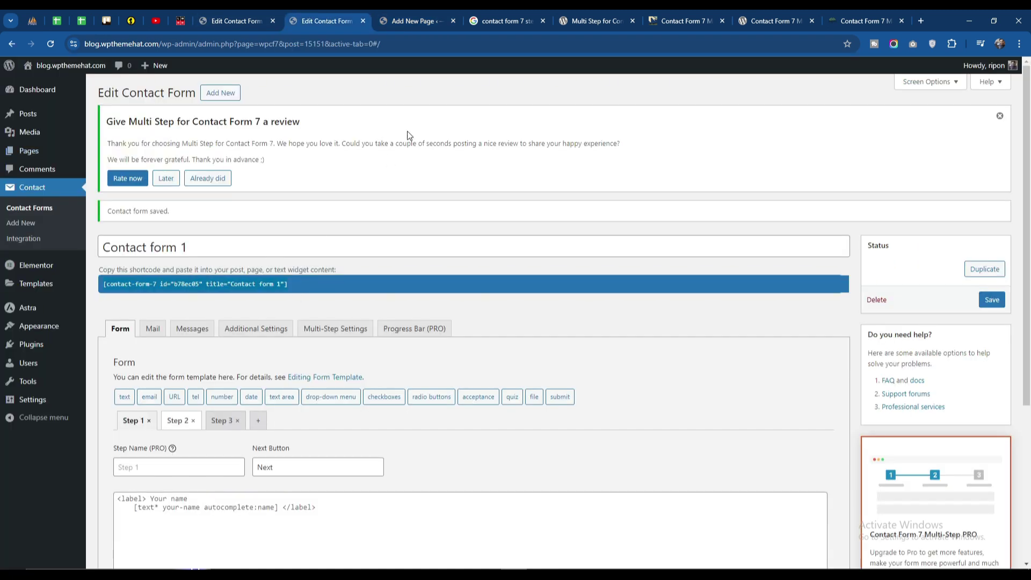
click(414, 20)
Step: Add a Shortcode block with the Contact form 1 shortcode and publish the page
click(188, 188)
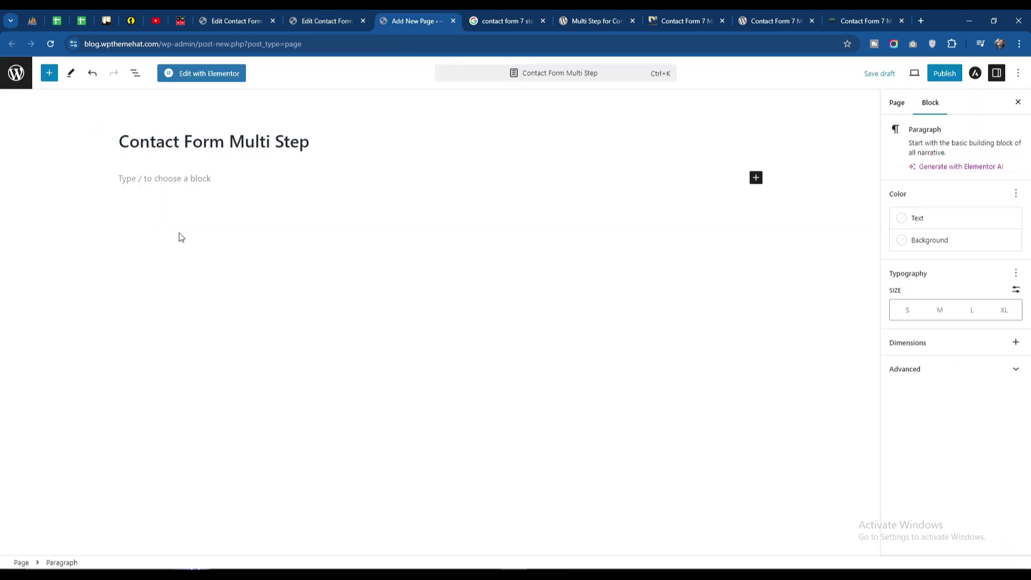
text(/sh)
key(BackSpace)
key(BackSpace)
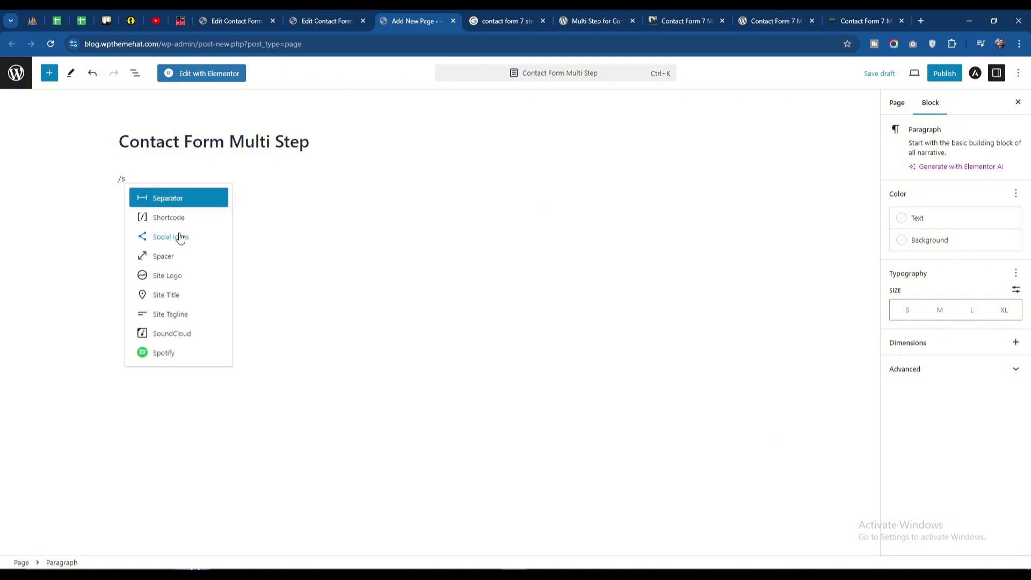
text(h)
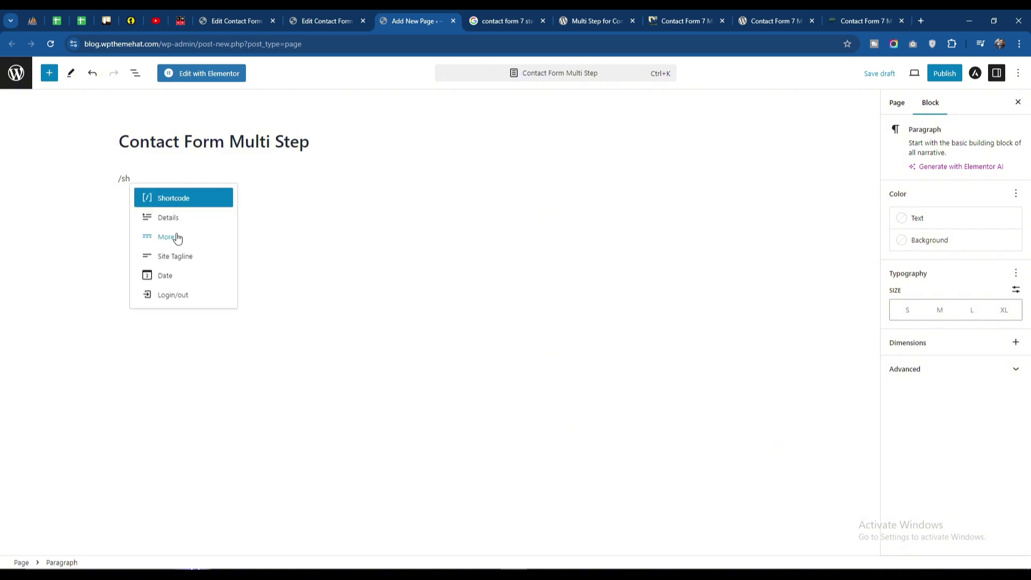
click(174, 199)
text([contact-form-7 id="b78ec05" title="Contact form 1"])
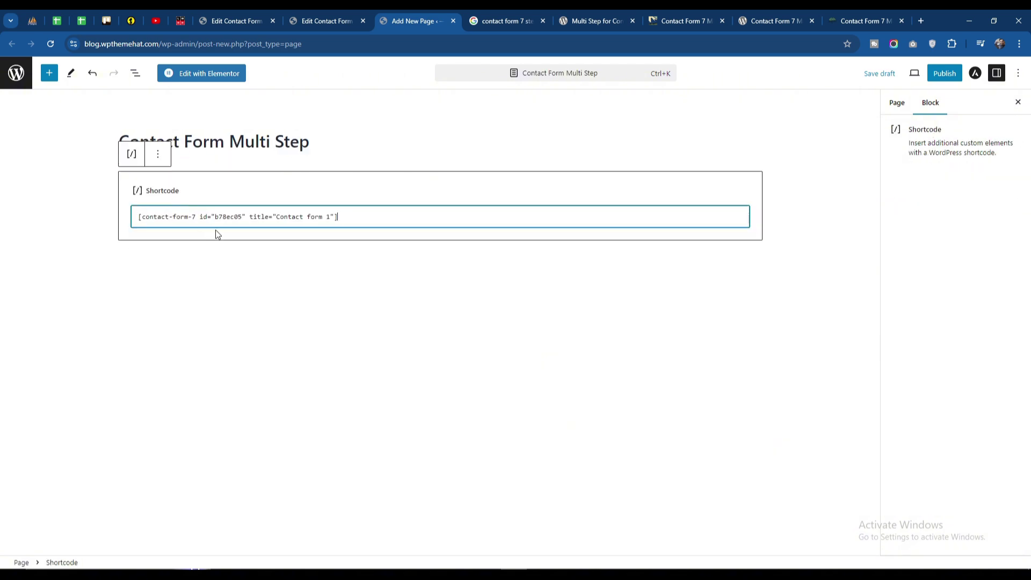
click(936, 75)
click(937, 77)
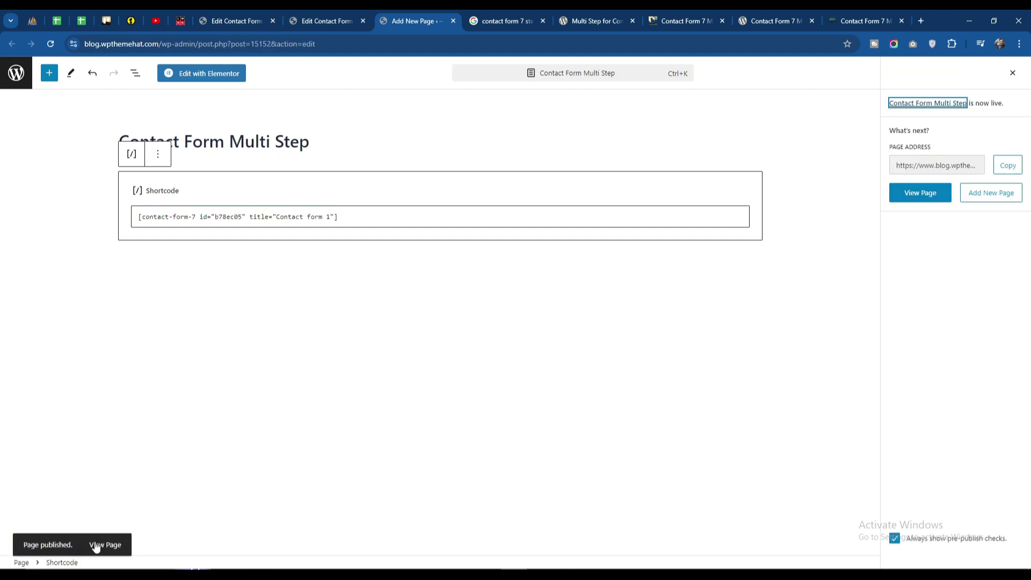
Step: Open the published page in a new tab, enter a name and advance to the email step
right_click(100, 545)
click(162, 407)
click(453, 24)
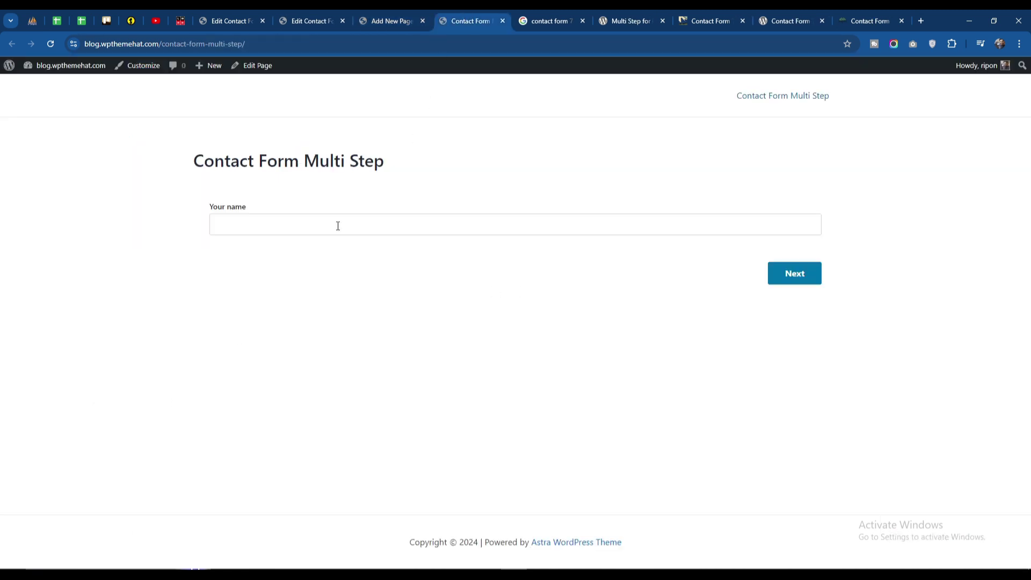
click(278, 232)
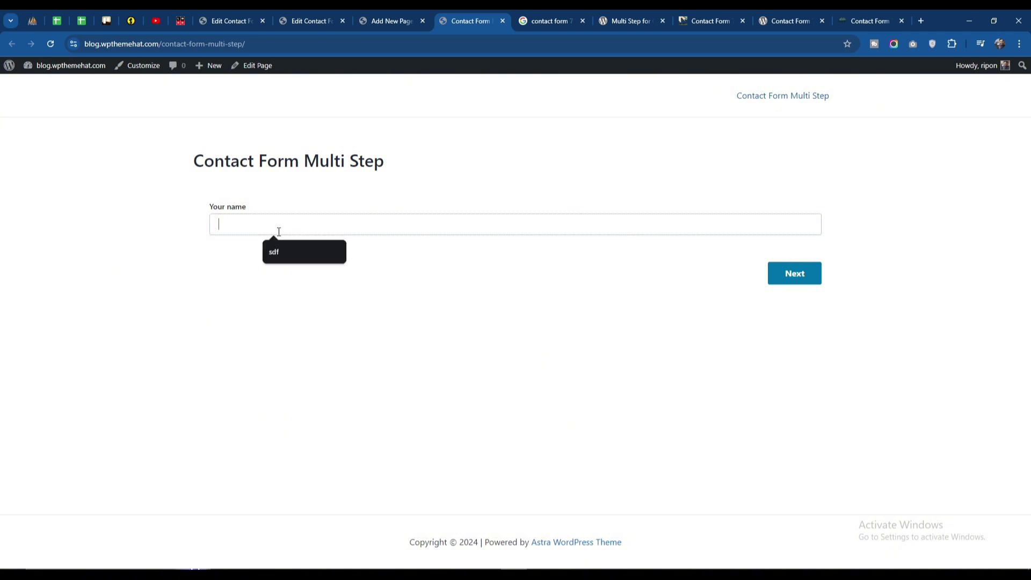
drag(206, 209, 250, 213)
click(255, 219)
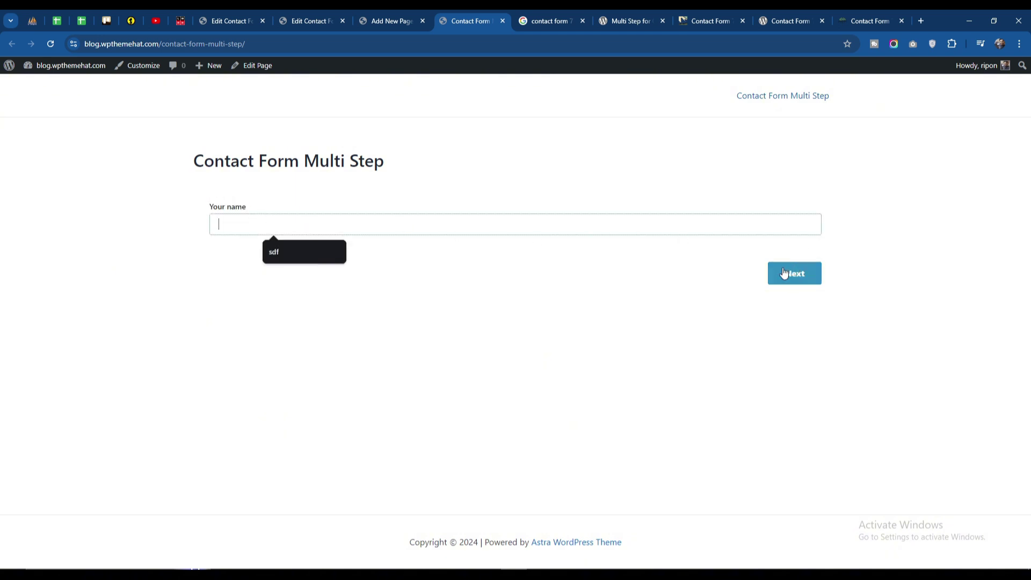
click(789, 273)
click(269, 226)
text(riponm)
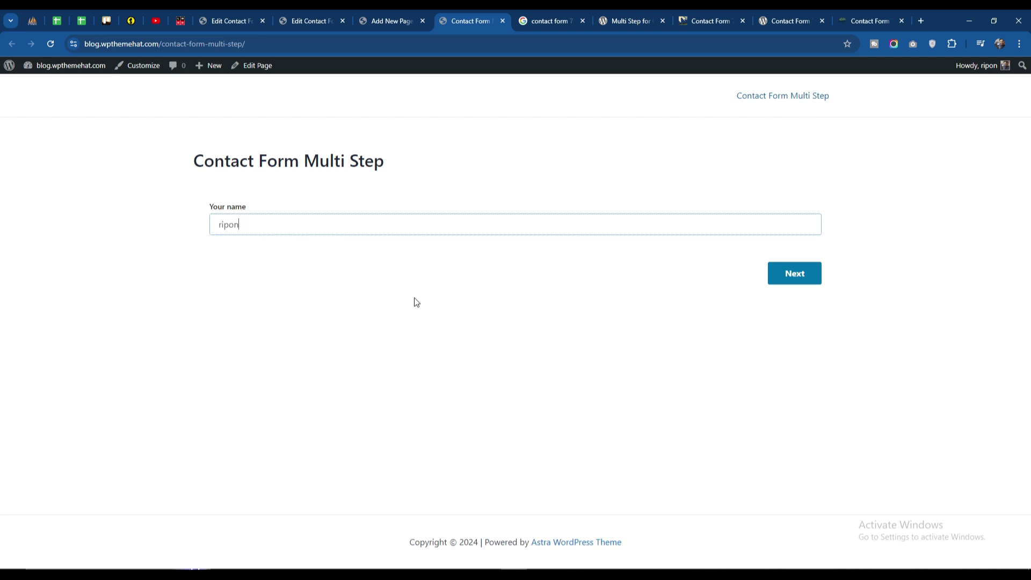
click(789, 277)
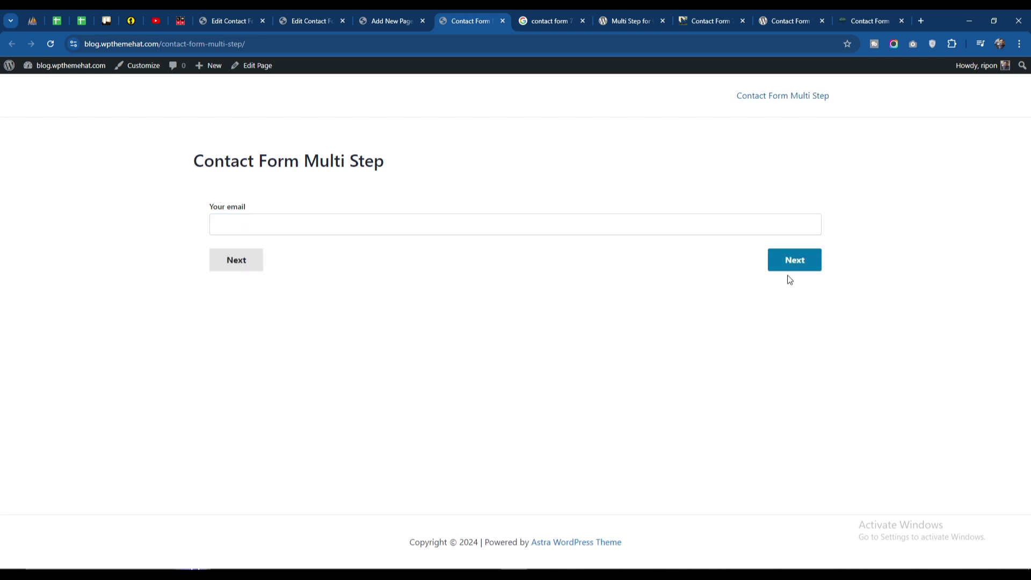
Step: Fill in a saved email, subject 'want to contact with you' and a test message, then submit
click(250, 220)
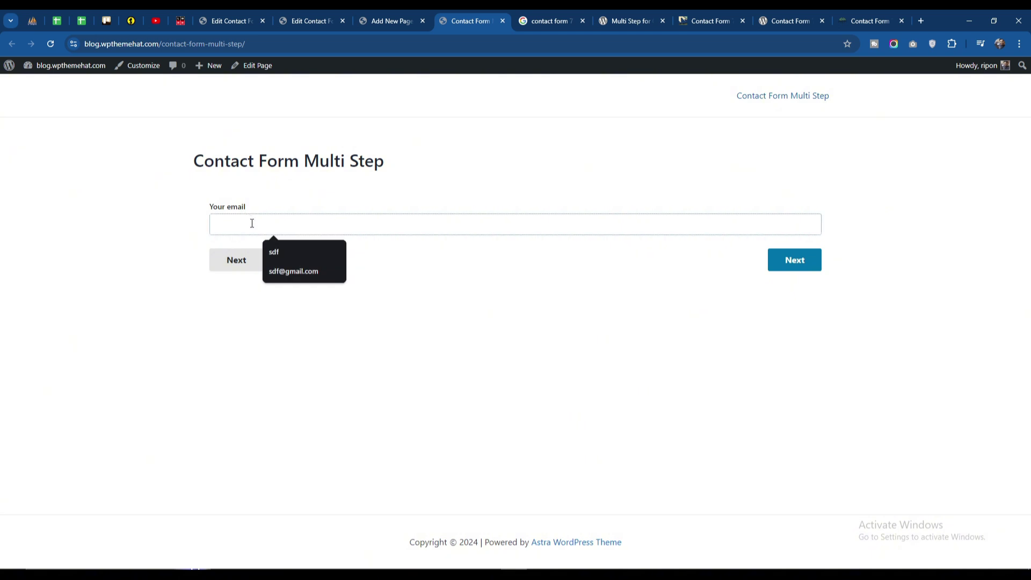
click(295, 272)
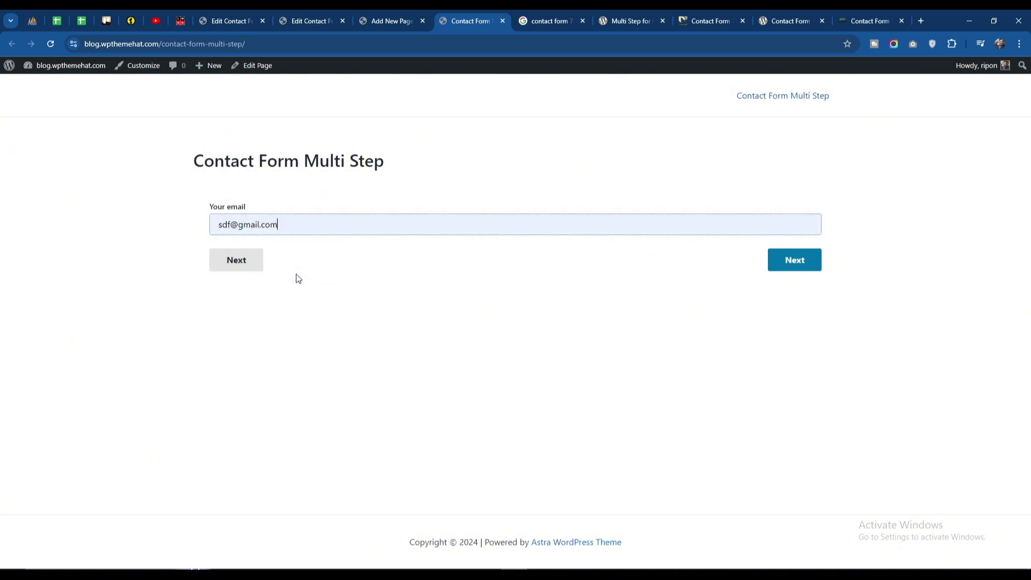
click(796, 265)
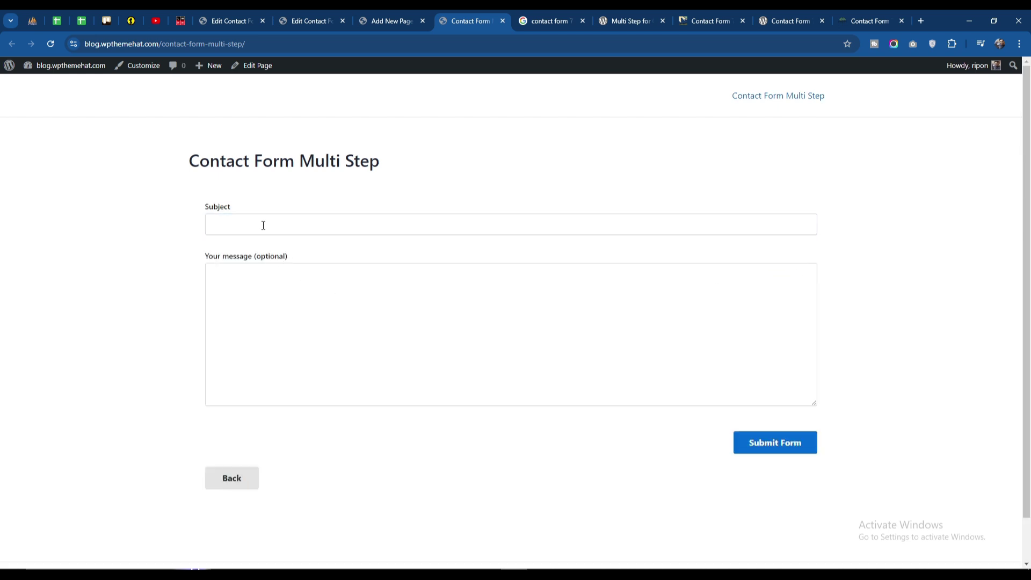
click(261, 225)
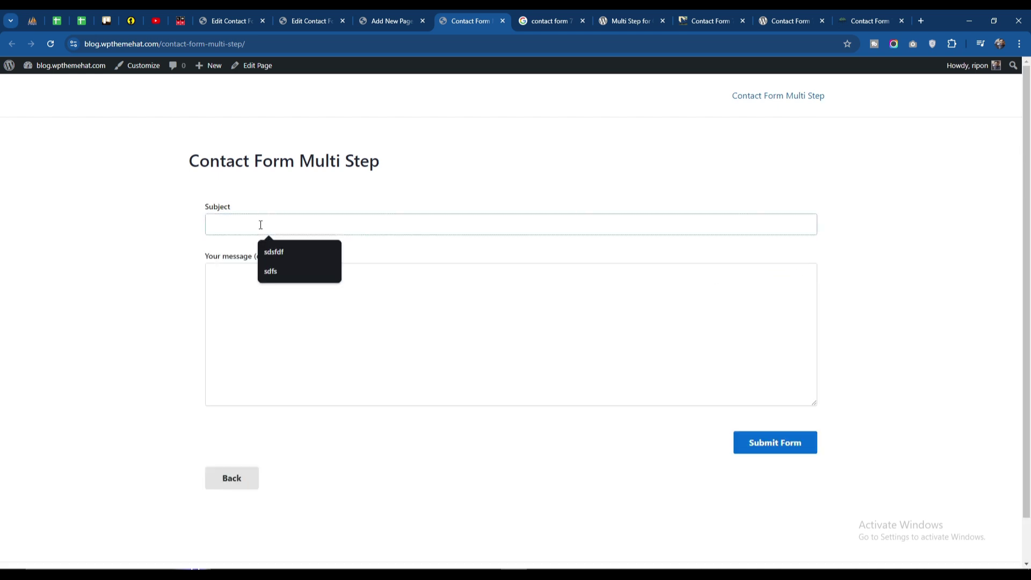
text(want to co)
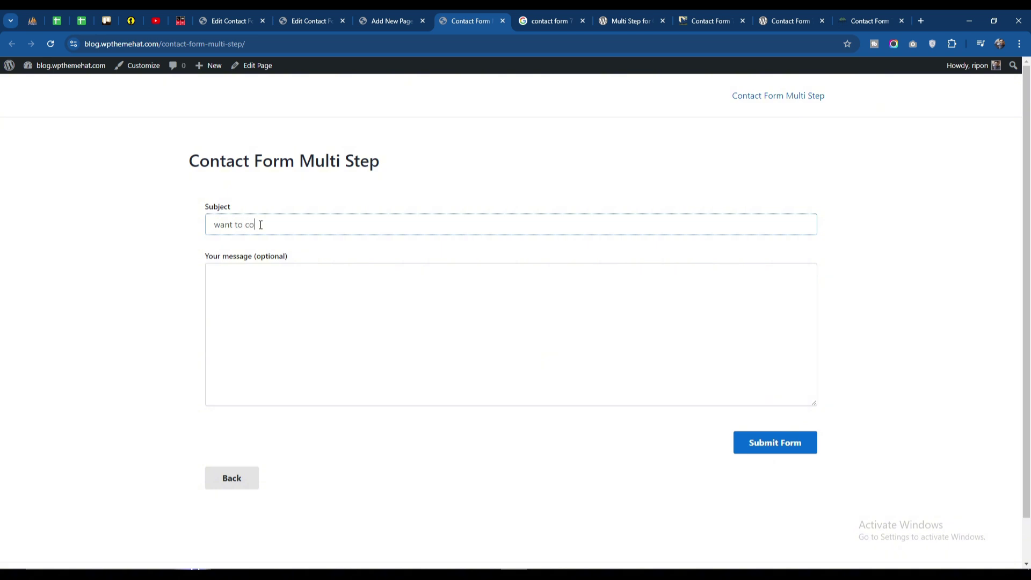
text(ntact with you)
click(276, 288)
text(Som)
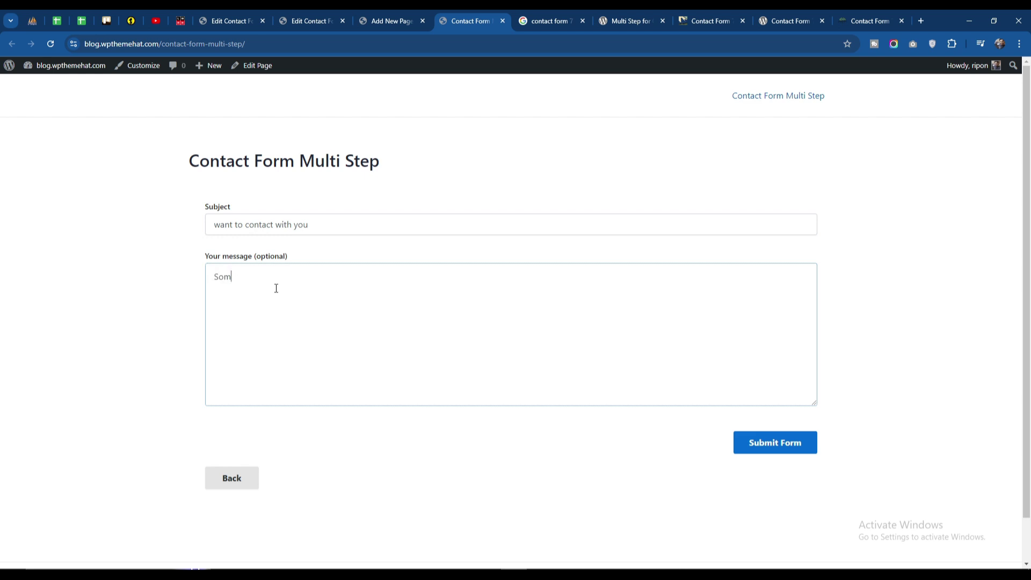
text(wemessage from me. sdgsd sdf sdf sdf)
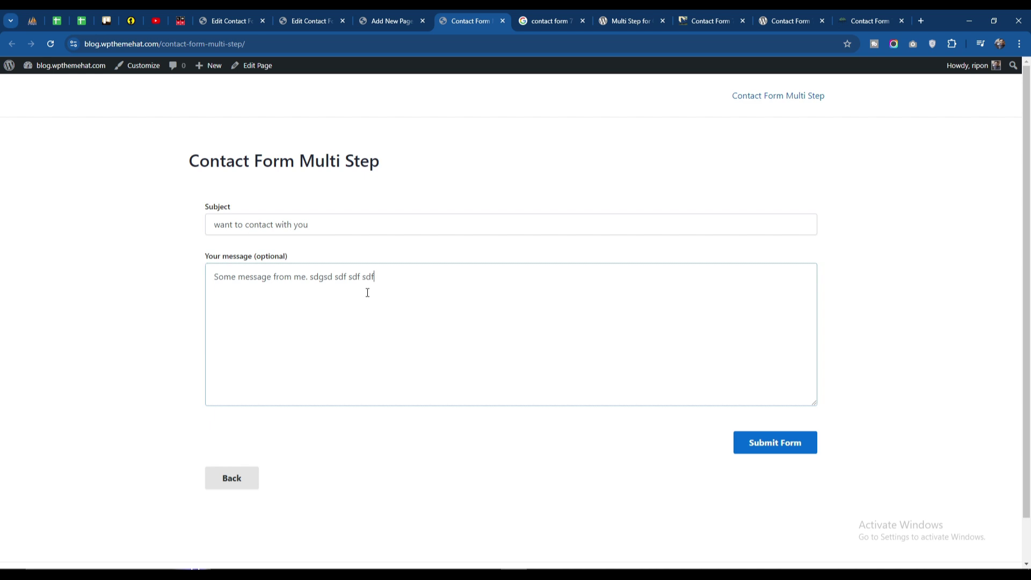
click(781, 446)
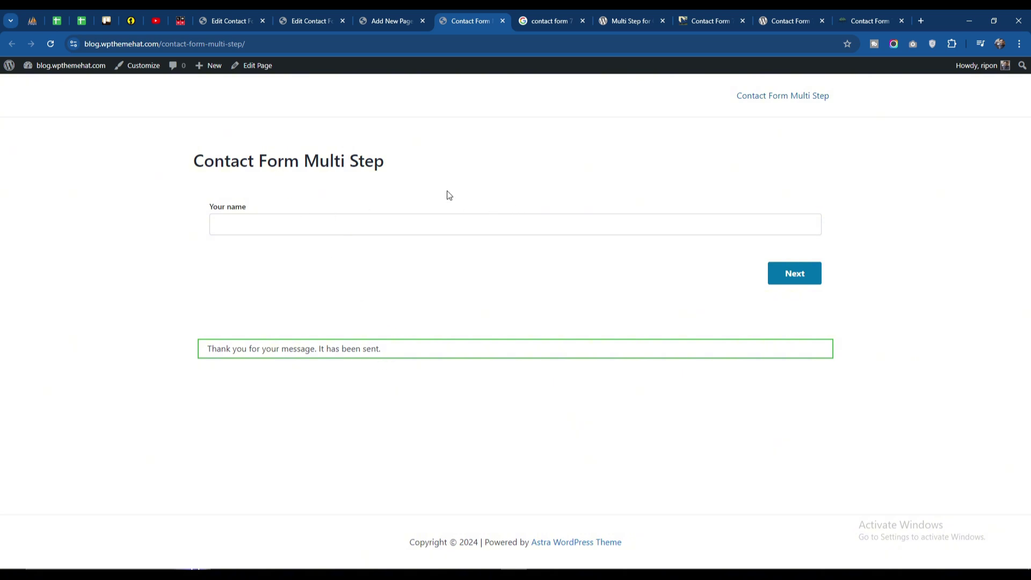
Step: Open the Gmail inbox in a new browser tab
click(921, 22)
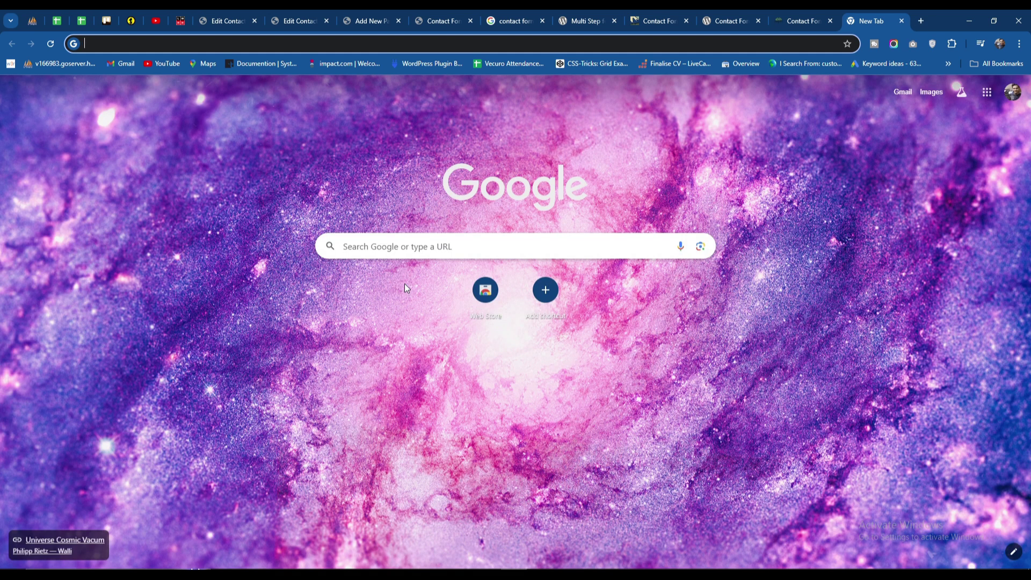
text(ga)
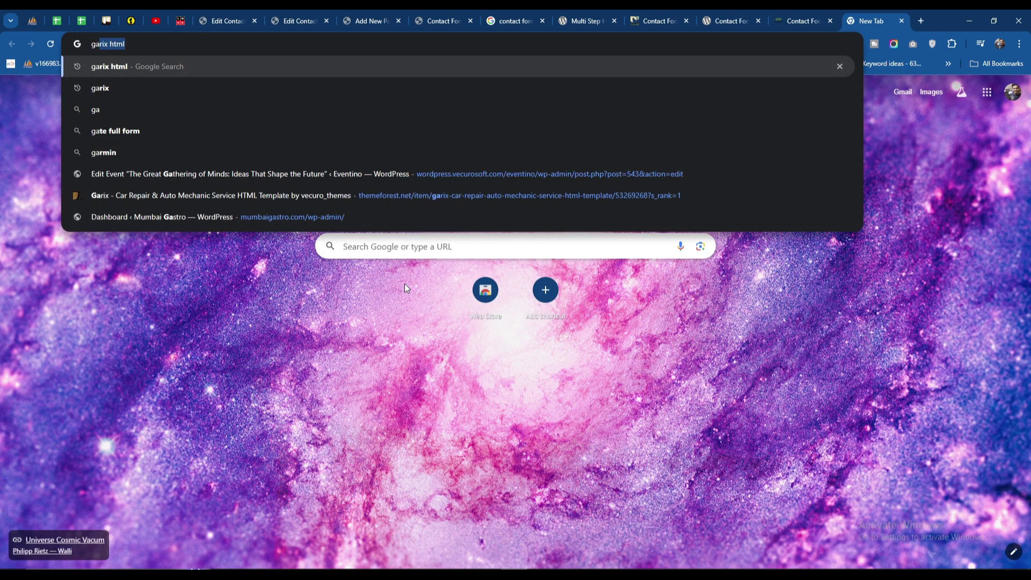
key(BackSpace)
key(BackSpace)
key(BackSpace)
text(gm)
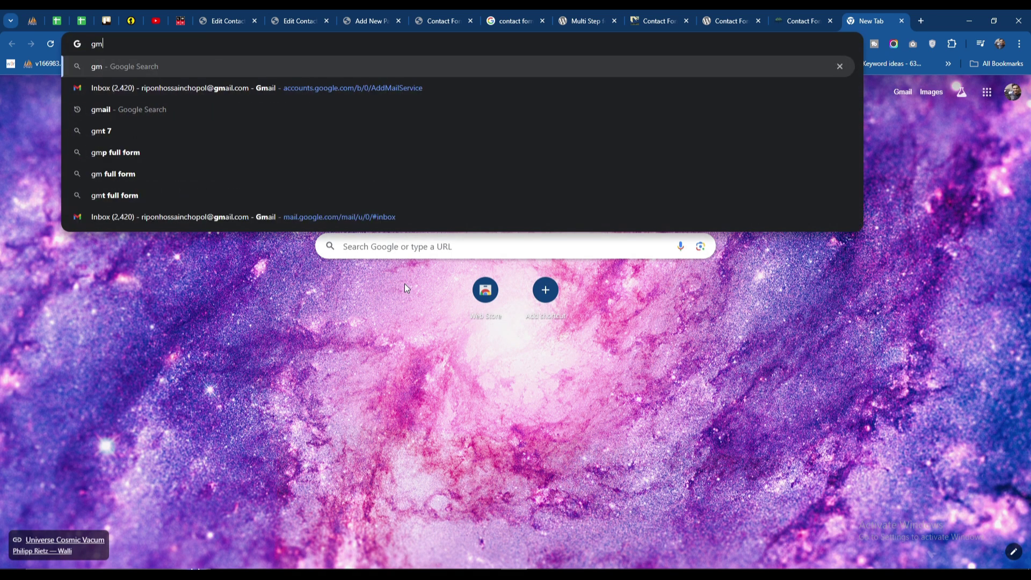
key(Down)
key(Return)
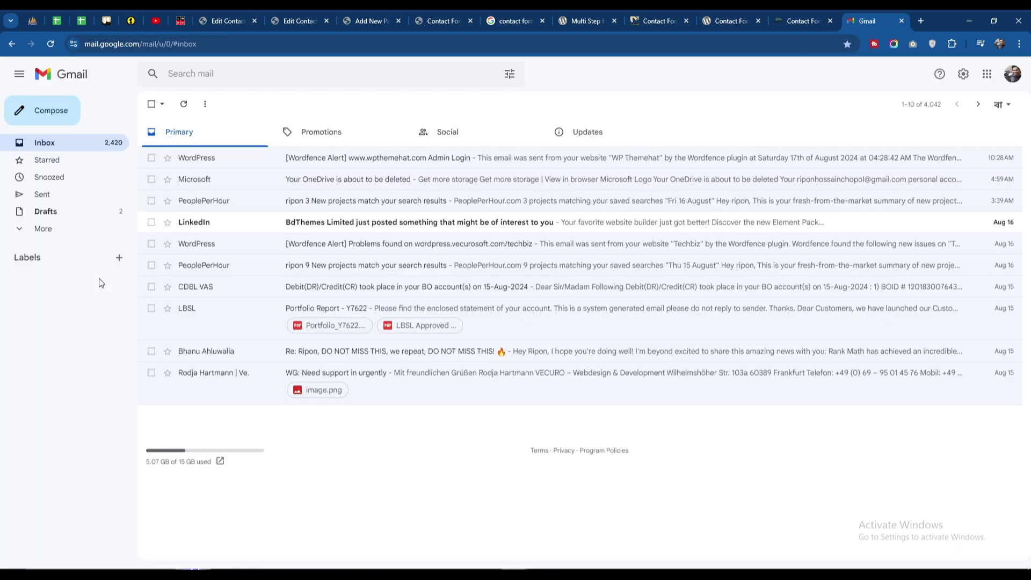
Step: Open the 'want to contact with you' email in Spam and read its message body
click(66, 233)
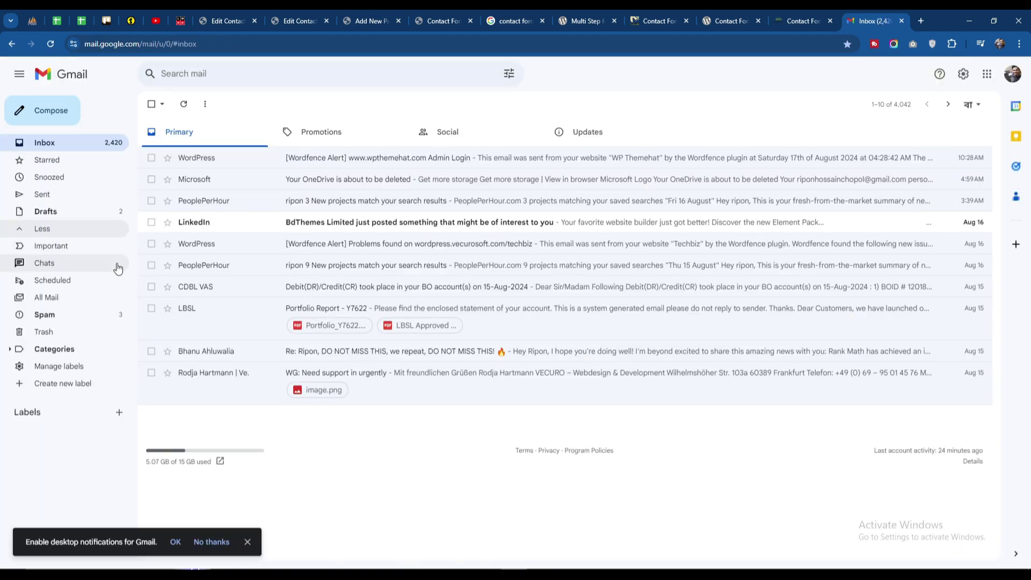
click(64, 316)
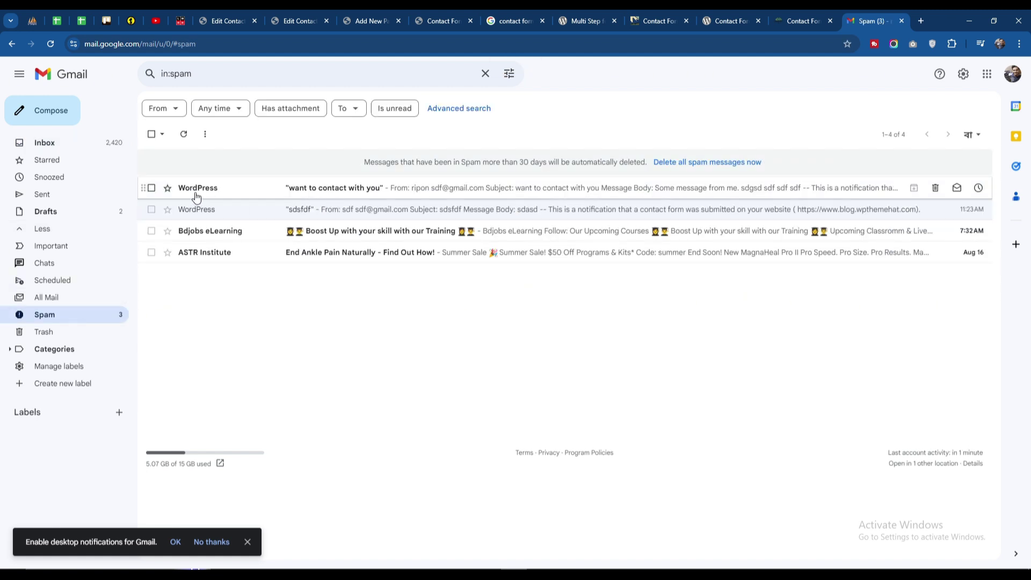
click(346, 196)
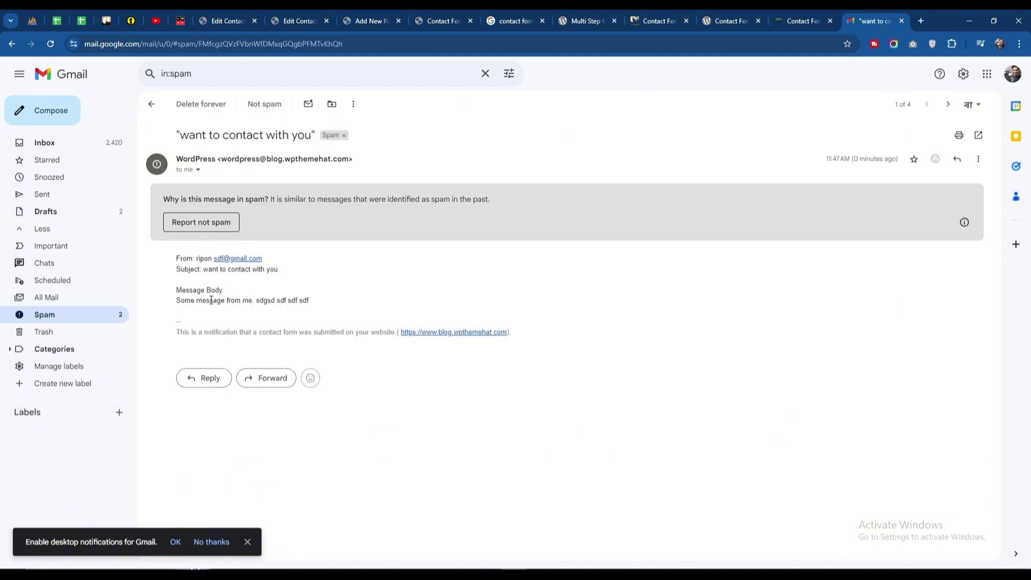
drag(178, 300, 325, 302)
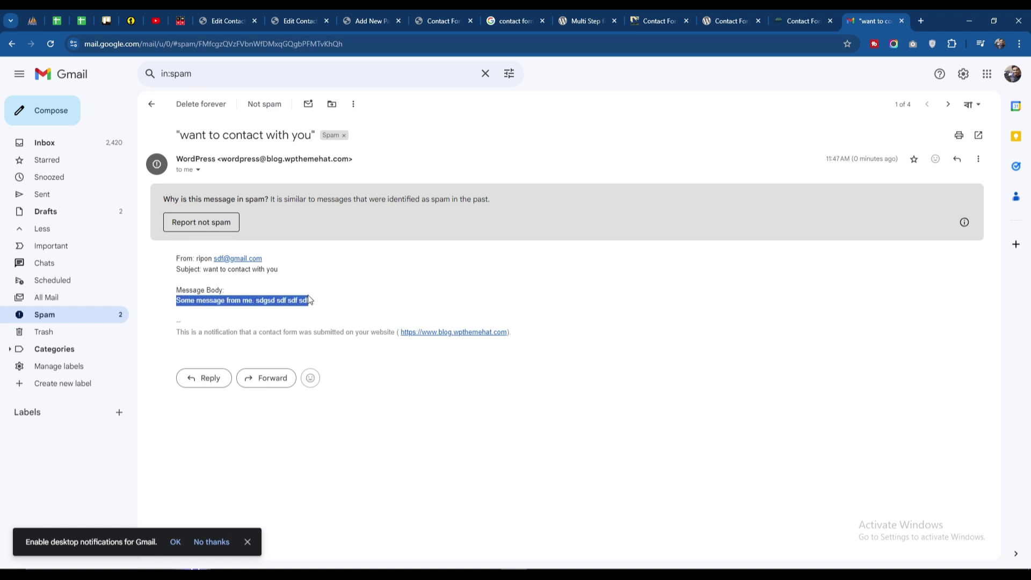
click(311, 299)
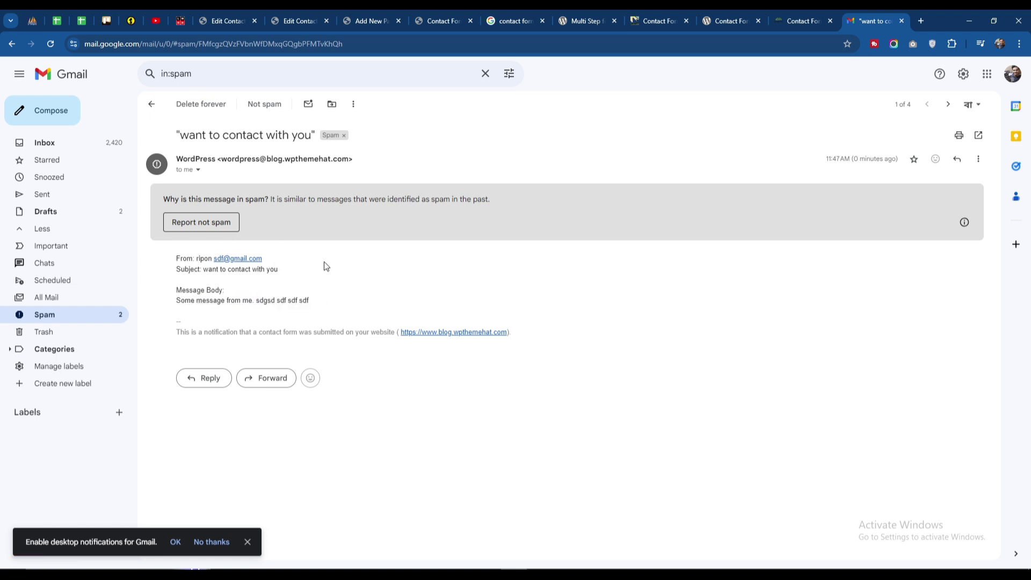
click(376, 20)
Step: Turn on Auto Scroll to Top in Contact form 1's Multi-Step Settings
click(302, 14)
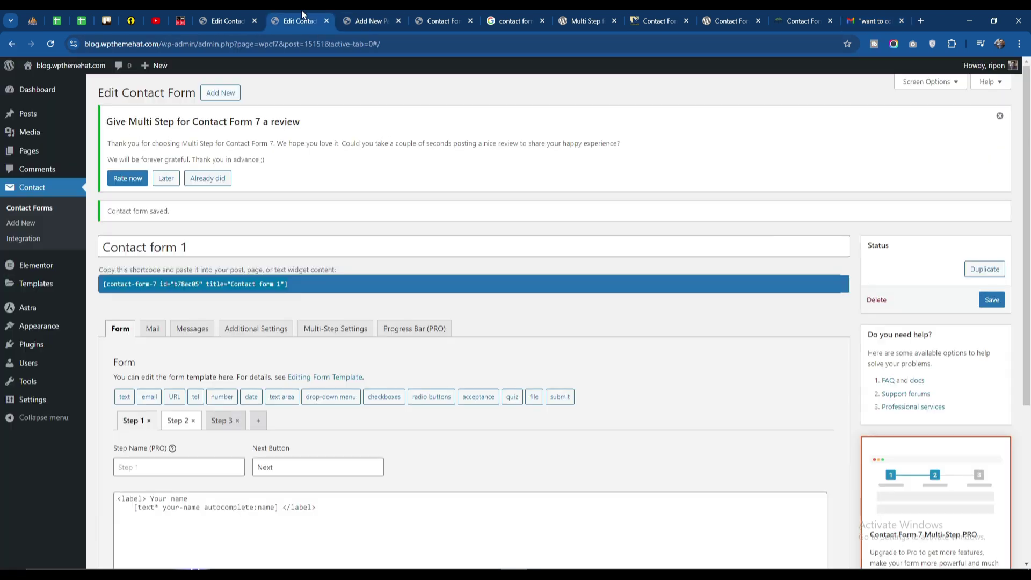
scroll(361, 329, down, 3)
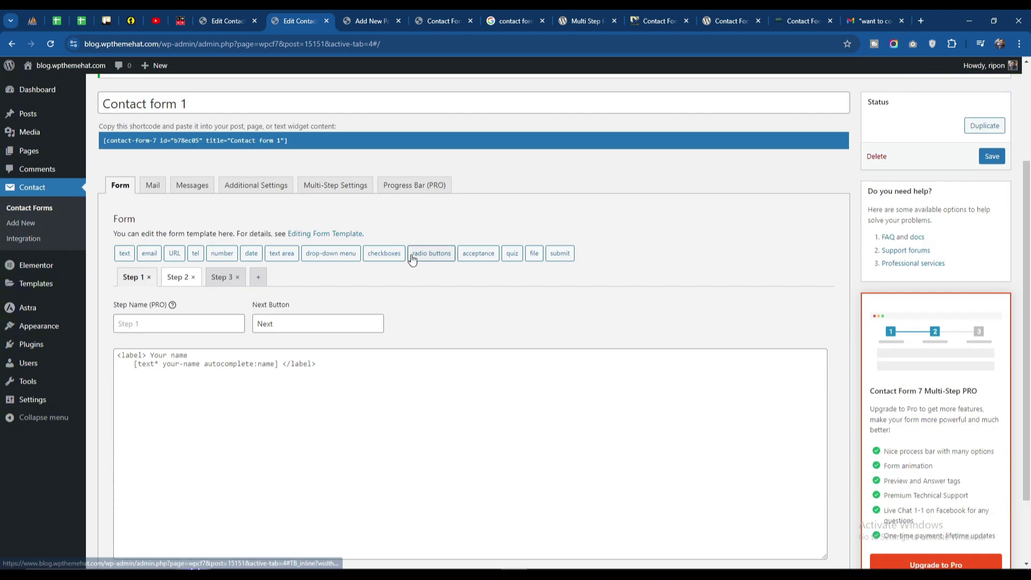
click(336, 192)
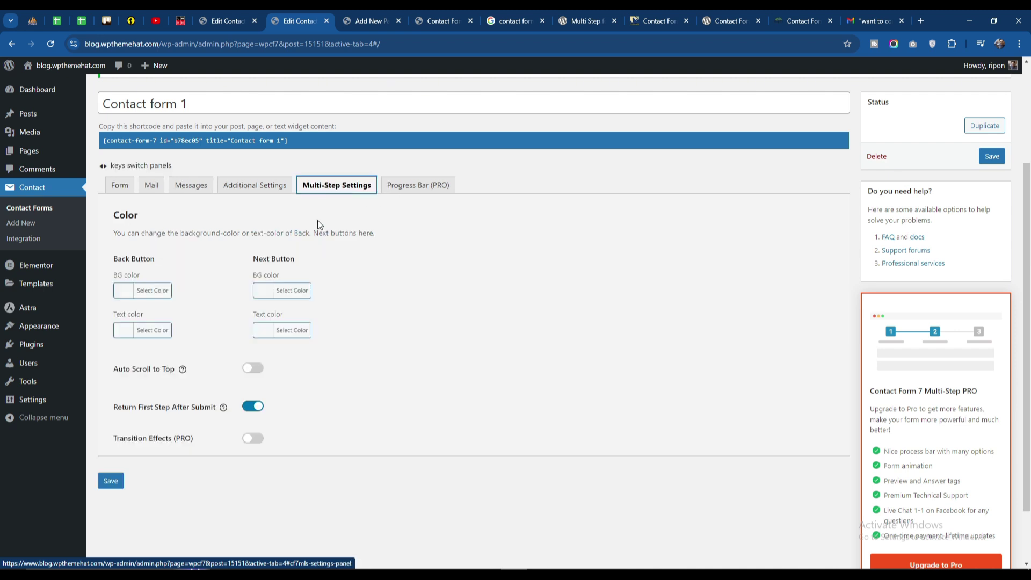
drag(114, 263, 295, 260)
click(333, 262)
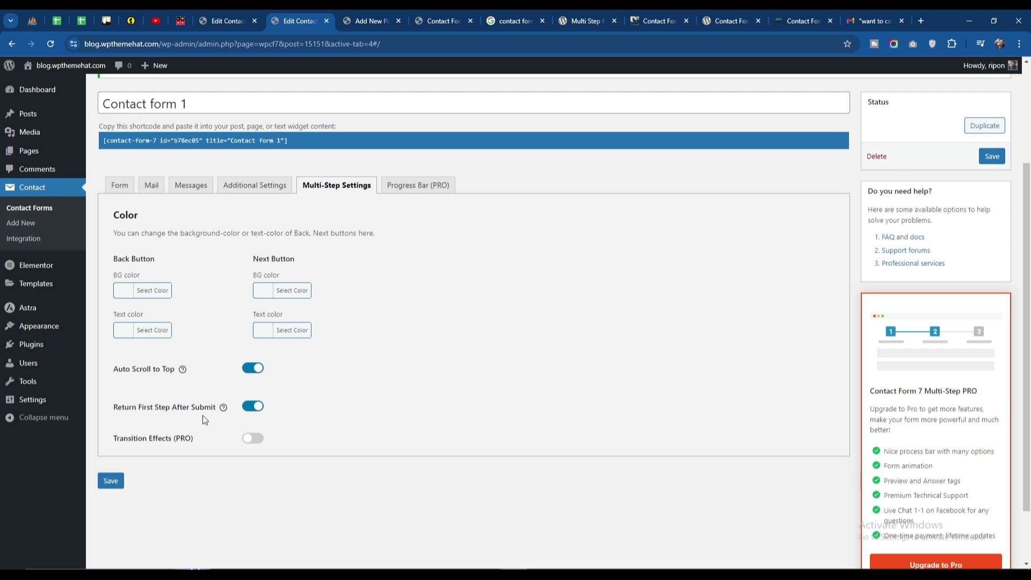
Step: Check the published form's first step by focusing Your name, then return to the form's admin settings
click(439, 20)
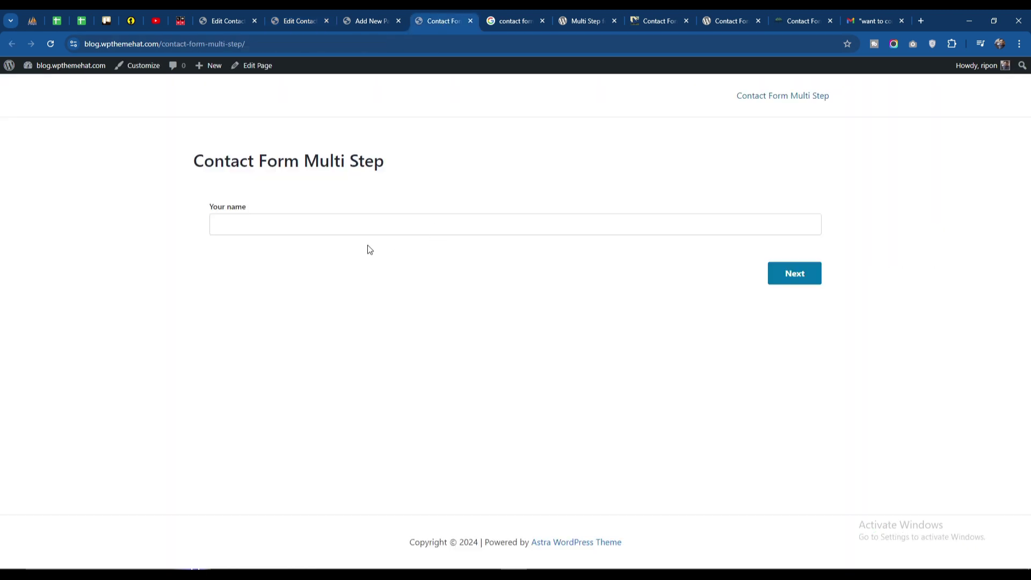
click(277, 227)
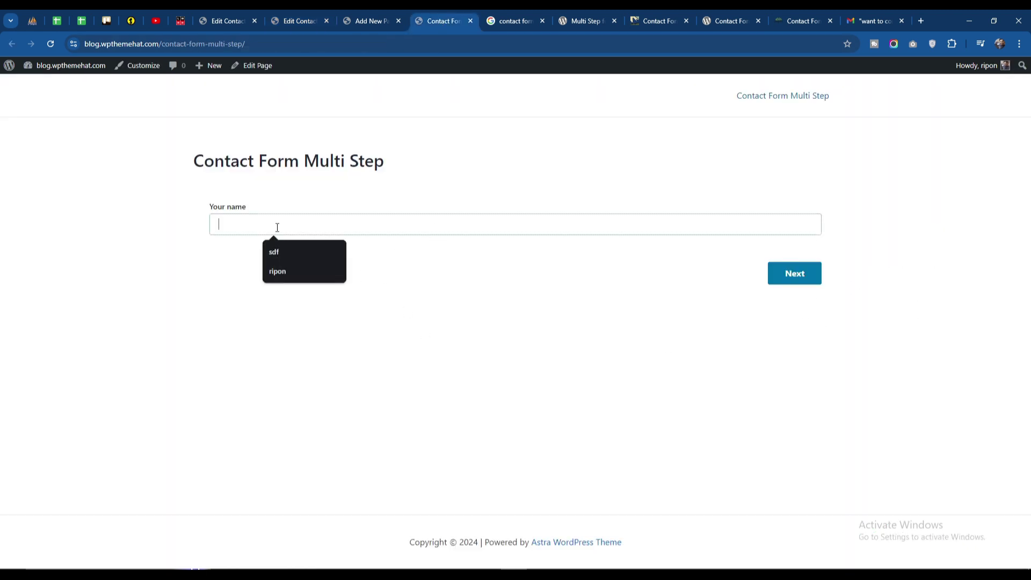
click(420, 313)
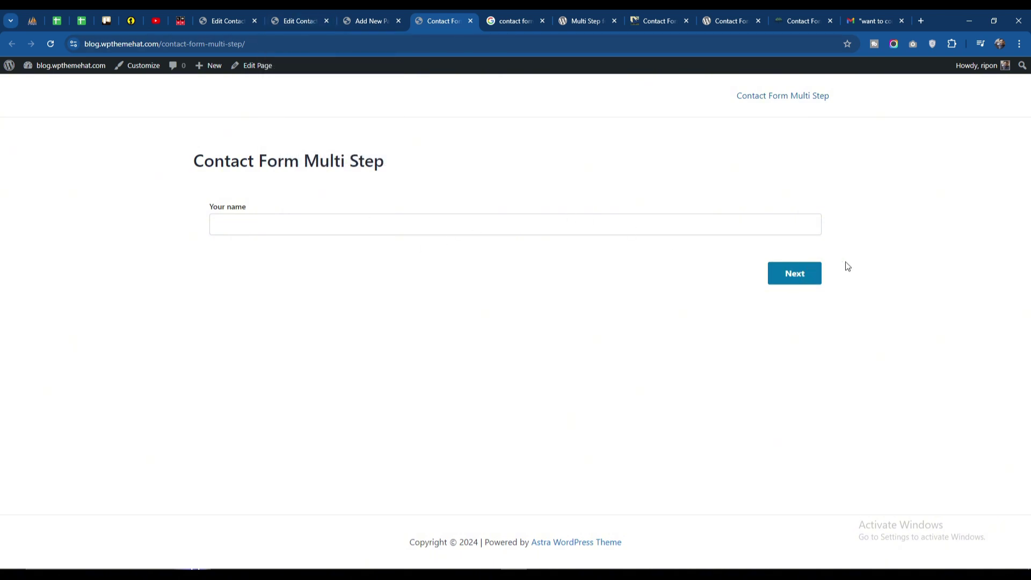
click(235, 227)
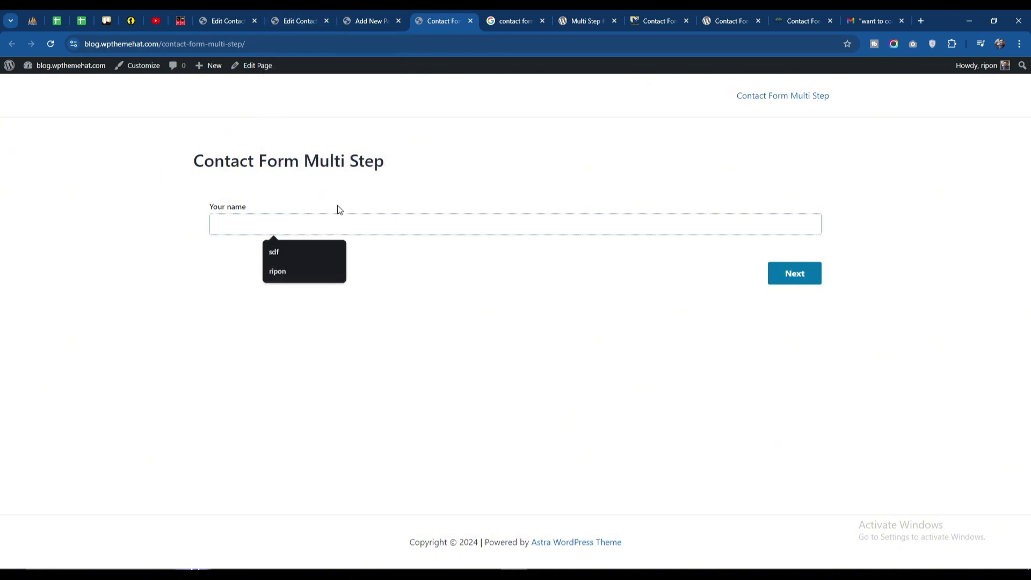
click(309, 21)
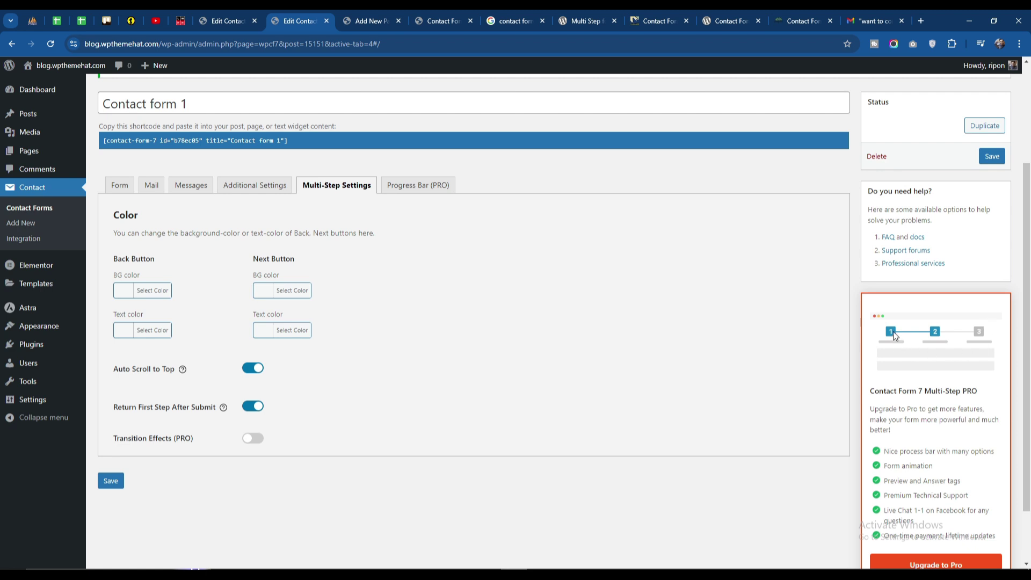
Step: Browse Contact form 1's Progress Bar (PRO) settings, which are PRO-only features
click(420, 184)
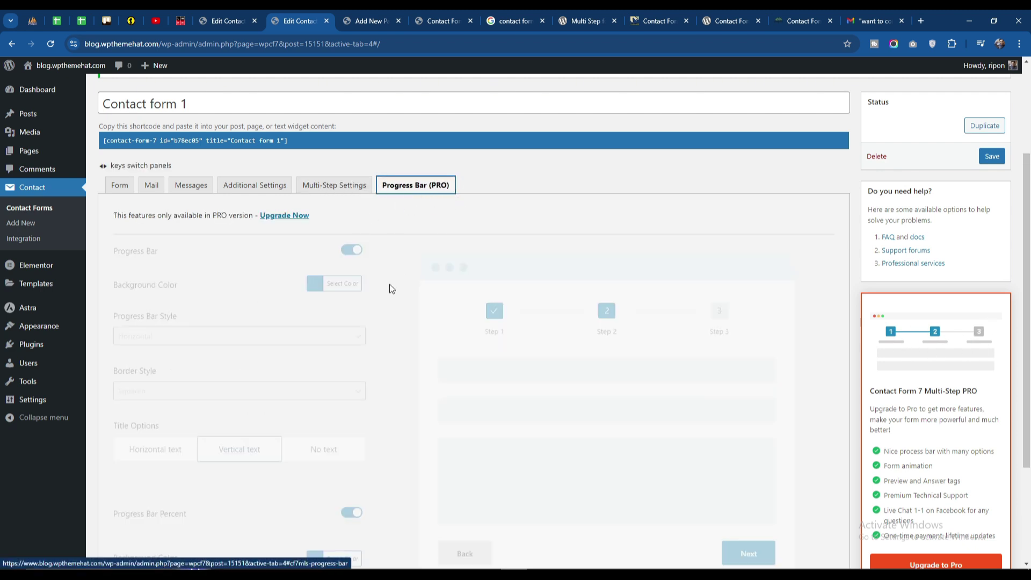
scroll(378, 343, down, 3)
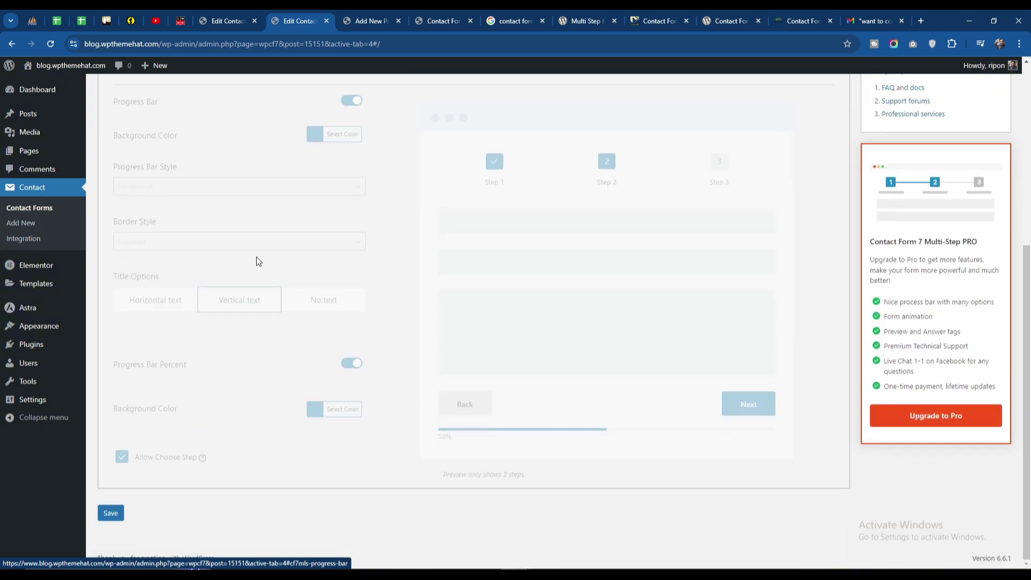
scroll(449, 367, up, 3)
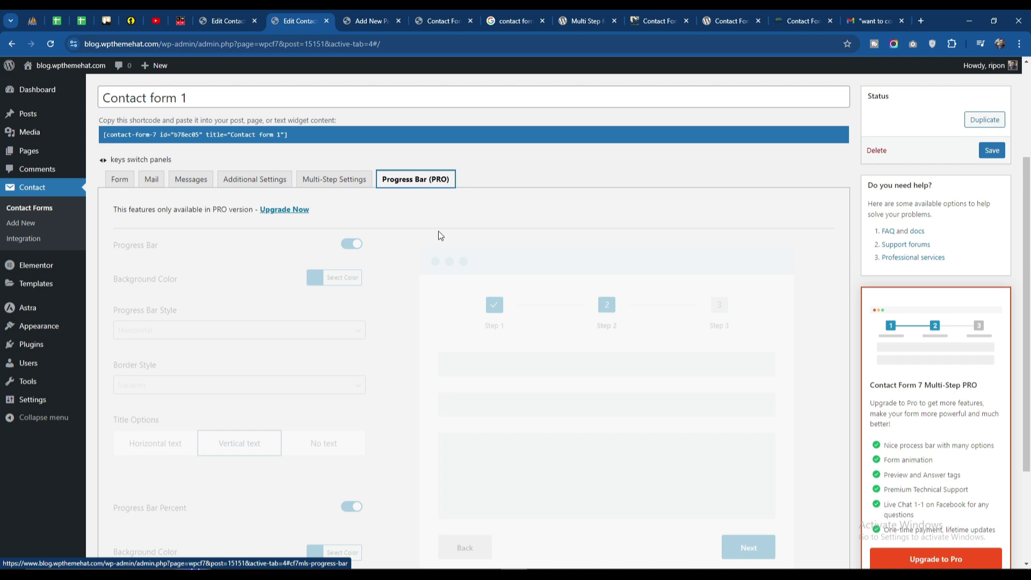
scroll(411, 250, down, 3)
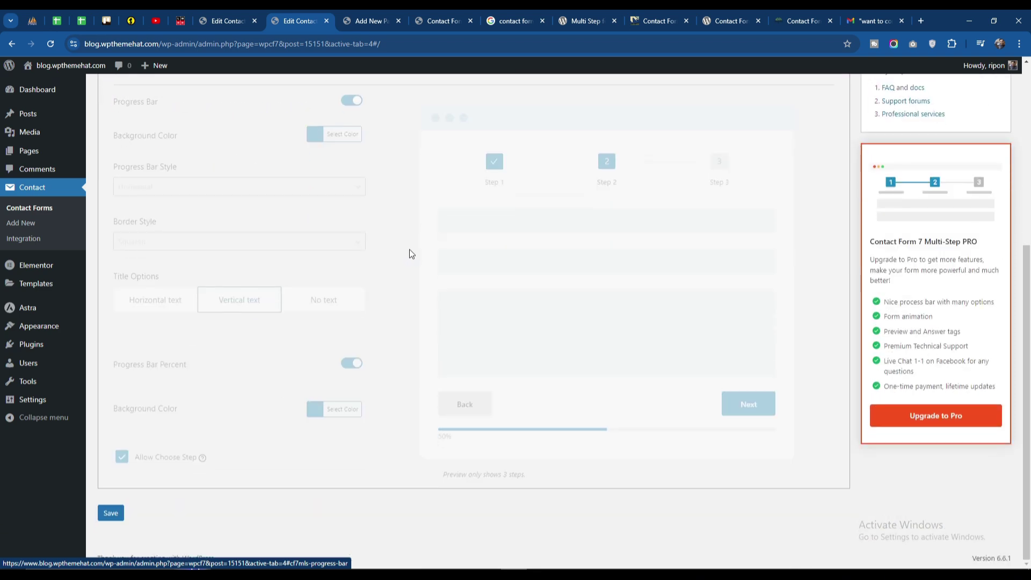
scroll(409, 250, up, 6)
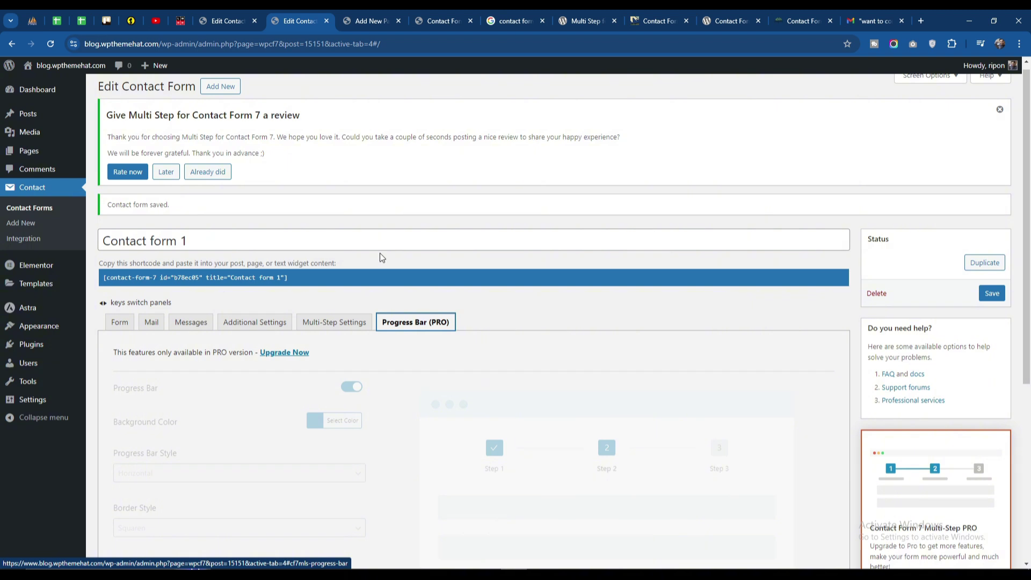
Step: Inspect the form templates: Step 1 name, Step 2 email, Step 3 subject, message and Submit Form
click(121, 324)
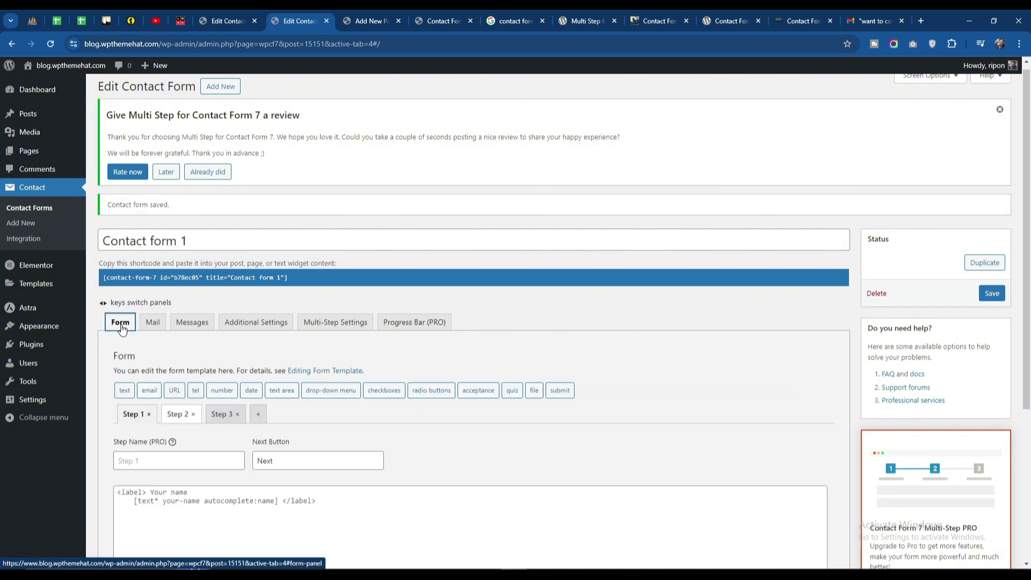
scroll(150, 248, down, 5)
click(135, 196)
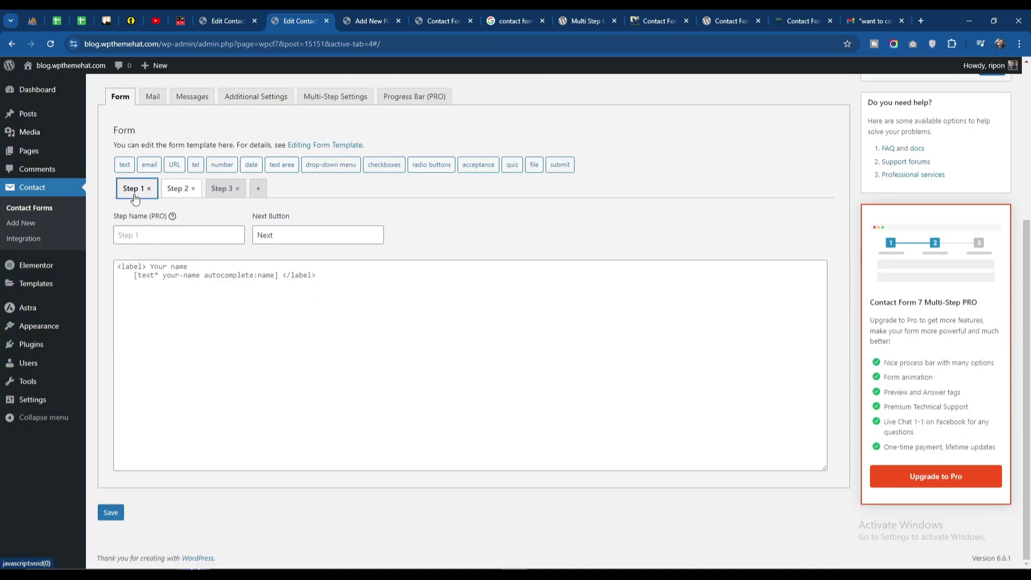
click(176, 197)
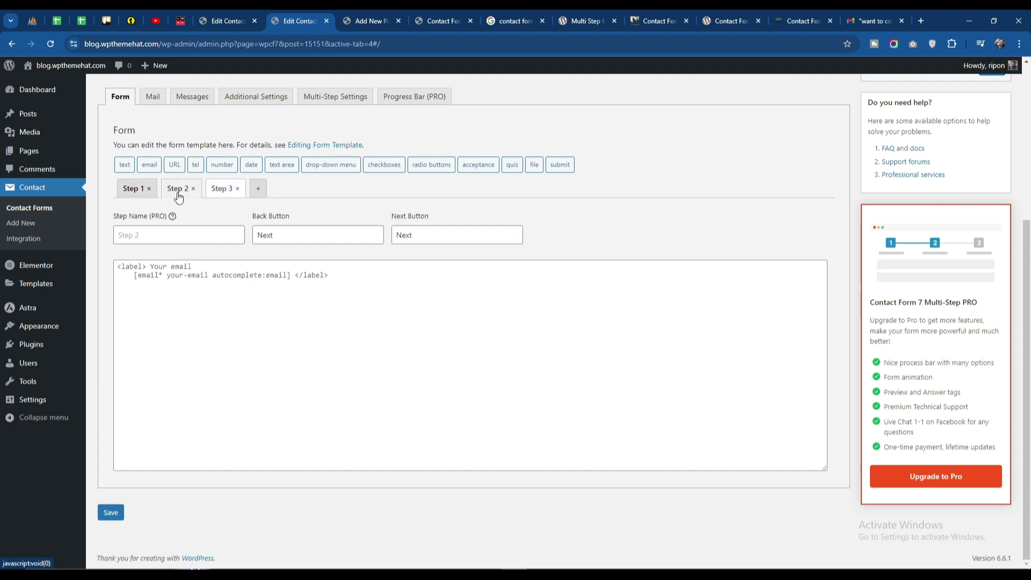
click(134, 189)
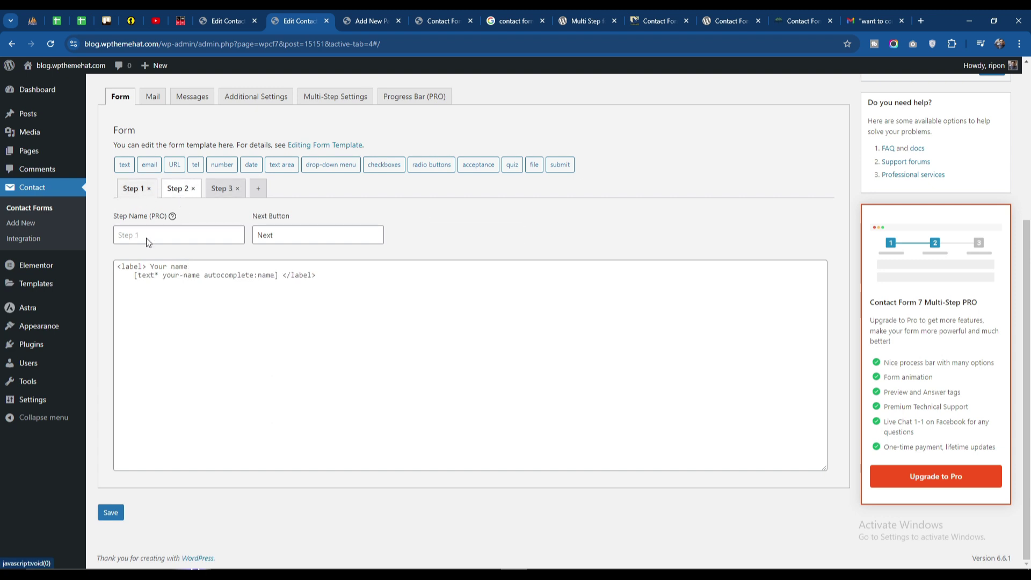
click(198, 267)
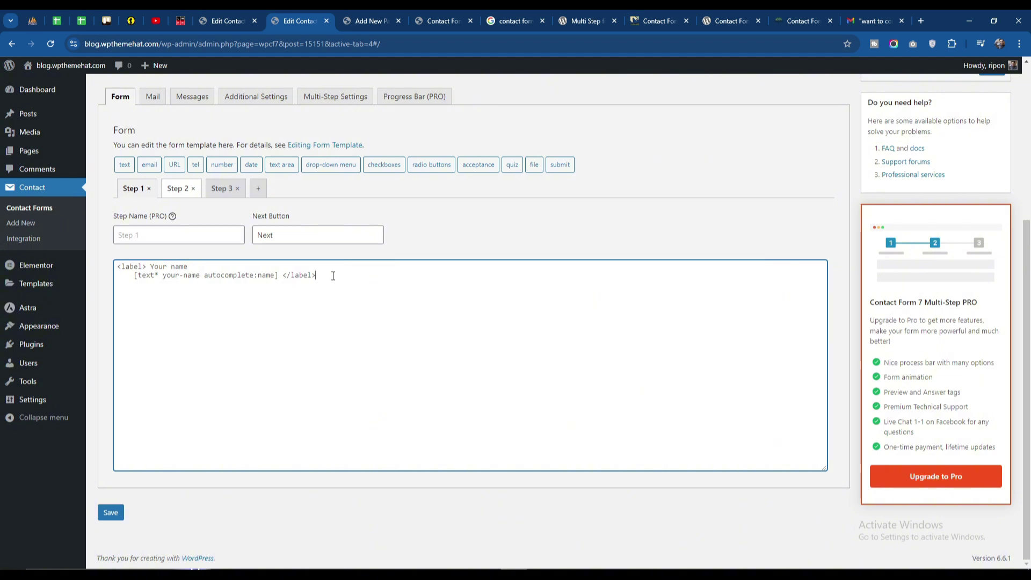
click(178, 189)
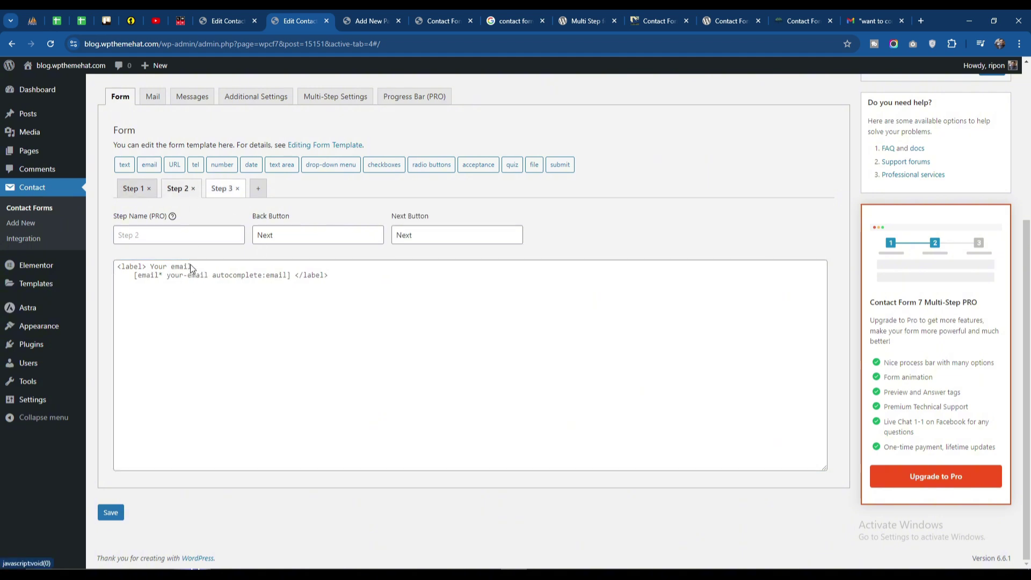
click(346, 278)
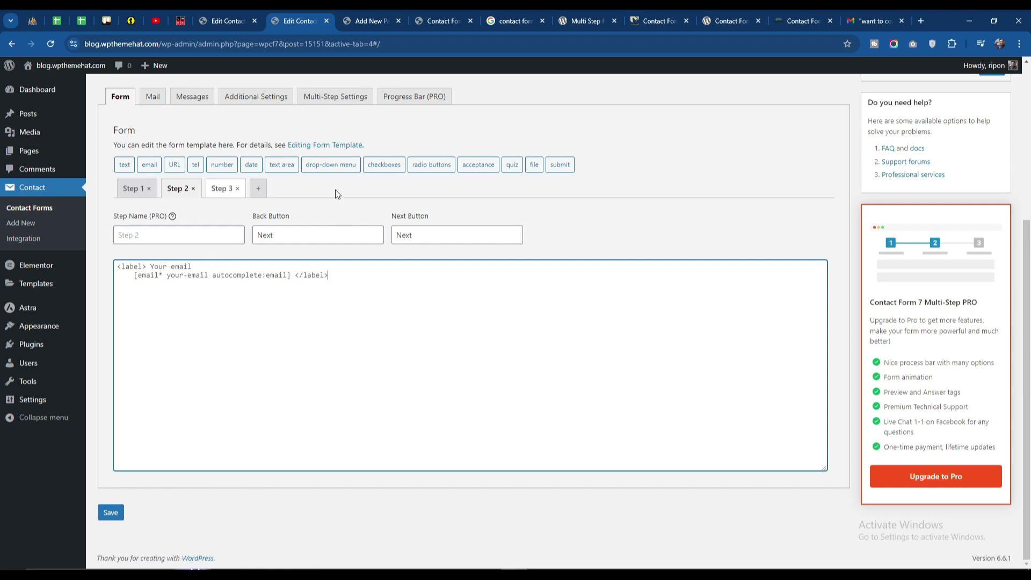
click(230, 196)
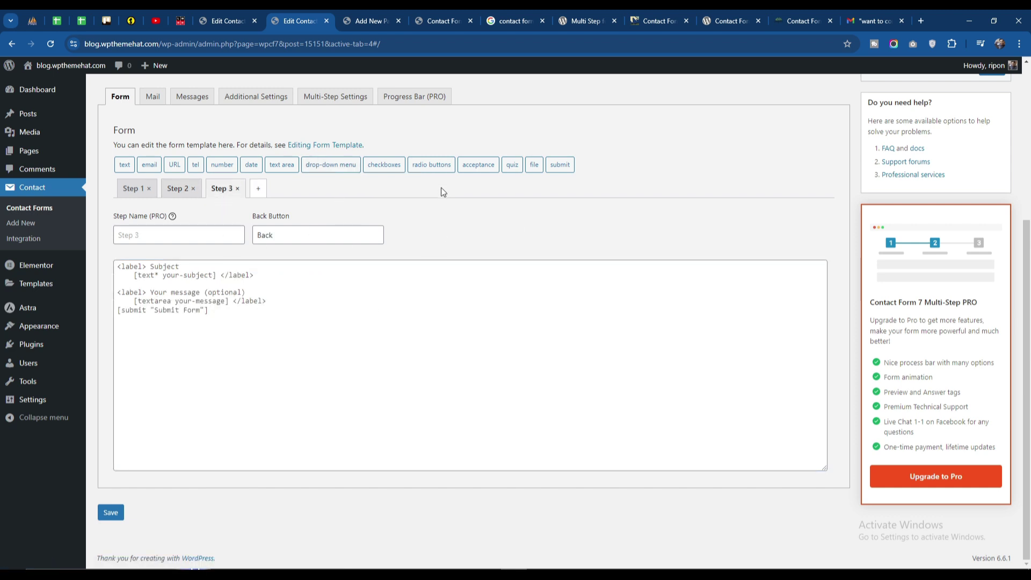